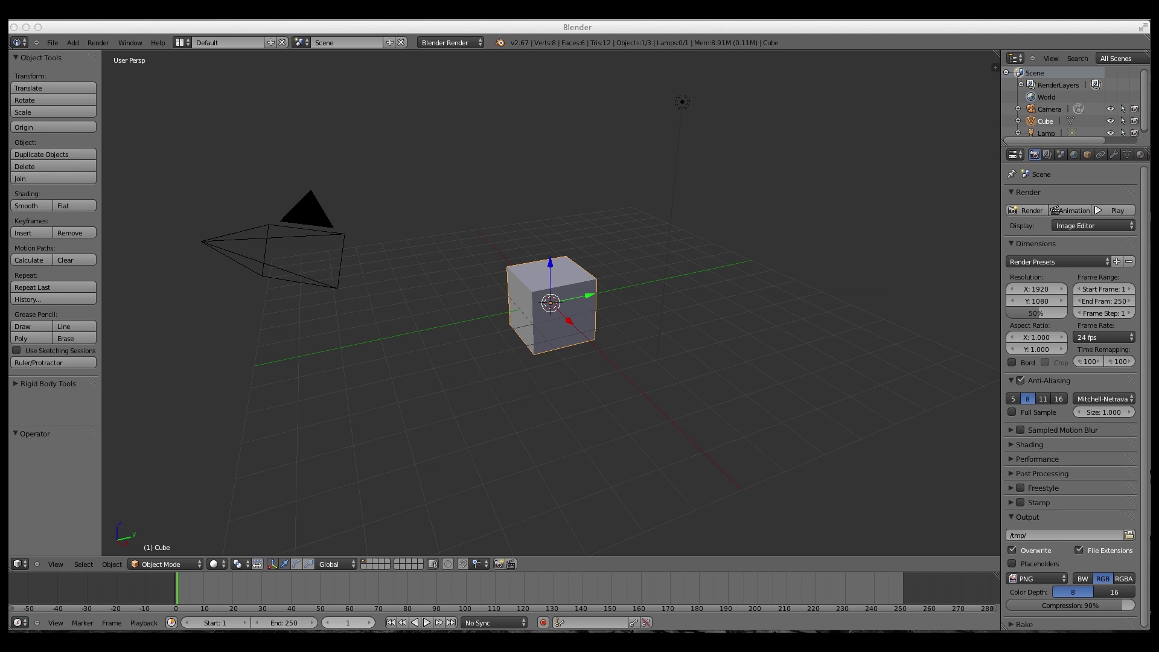
Switch the 3D view to orthographic projection with the default cube shown large in the view.
{"action": "left_click", "coordinate": [552, 26]}
{"action": "middle_click_drag", "start_coordinate": [551, 401], "coordinate": [592, 409]}
{"action": "scroll", "coordinate": [564, 396], "scroll_direction": "up", "scroll_amount": 3}
{"action": "key", "text": "KP_5"}
{"action": "scroll", "coordinate": [551, 382], "scroll_direction": "up", "scroll_amount": 3}
{"action": "scroll", "coordinate": [548, 380], "scroll_direction": "up", "scroll_amount": 1}
{"action": "scroll", "coordinate": [616, 466], "scroll_direction": "down", "scroll_amount": 2}
{"action": "scroll", "coordinate": [604, 461], "scroll_direction": "down", "scroll_amount": 2}
{"action": "scroll", "coordinate": [562, 424], "scroll_direction": "up", "scroll_amount": 2}
{"action": "scroll", "coordinate": [562, 425], "scroll_direction": "up", "scroll_amount": 2}
{"action": "scroll", "coordinate": [528, 459], "scroll_direction": "down", "scroll_amount": 2}
{"action": "scroll", "coordinate": [588, 332], "scroll_direction": "up", "scroll_amount": 4}
{"action": "scroll", "coordinate": [588, 332], "scroll_direction": "down", "scroll_amount": 3}
Examine the default cube from several sides in orthographic projection.
{"action": "middle_click_drag", "start_coordinate": [588, 332], "coordinate": [477, 338]}
{"action": "key", "text": "Tab"}
{"action": "key", "text": "Tab"}
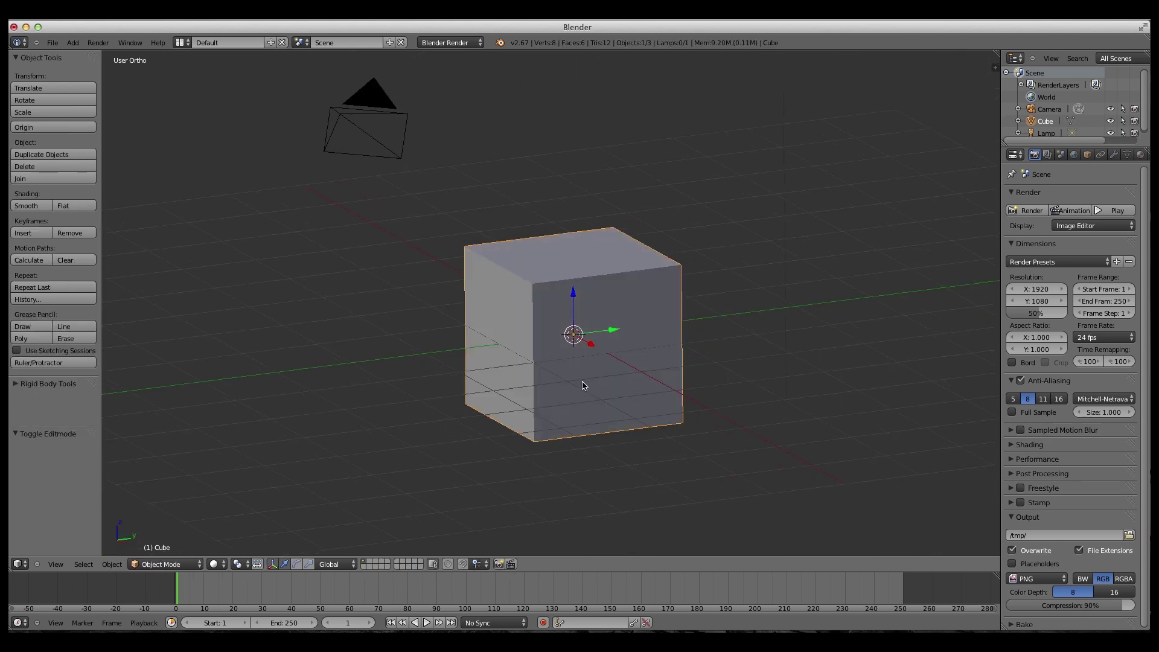
{"action": "middle_click_drag", "start_coordinate": [582, 389], "coordinate": [548, 372]}
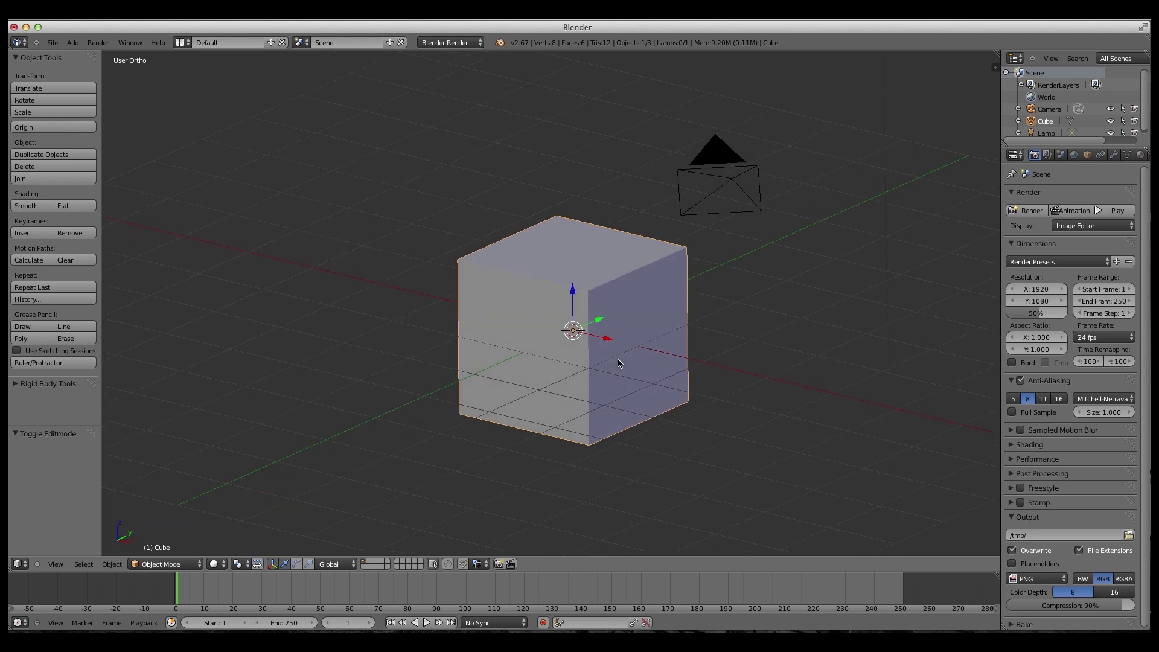
{"action": "middle_click_drag", "start_coordinate": [618, 359], "coordinate": [268, 388]}
{"action": "scroll", "coordinate": [568, 349], "scroll_direction": "down", "scroll_amount": 4}
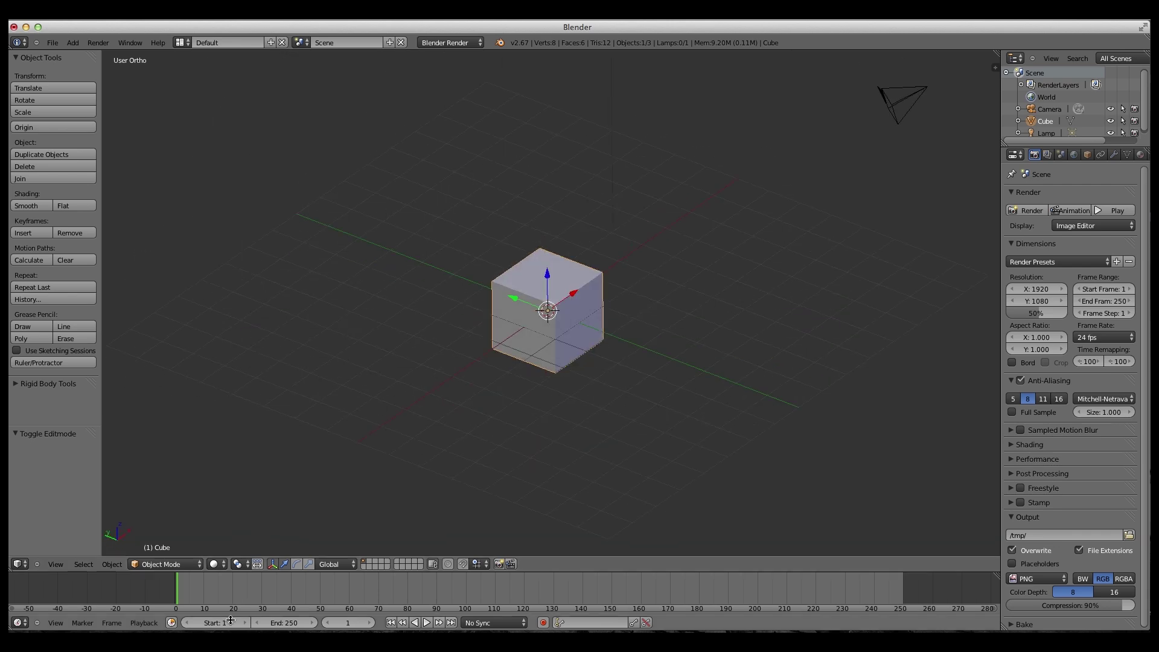
{"action": "scroll", "coordinate": [525, 588], "scroll_direction": "up", "scroll_amount": 2}
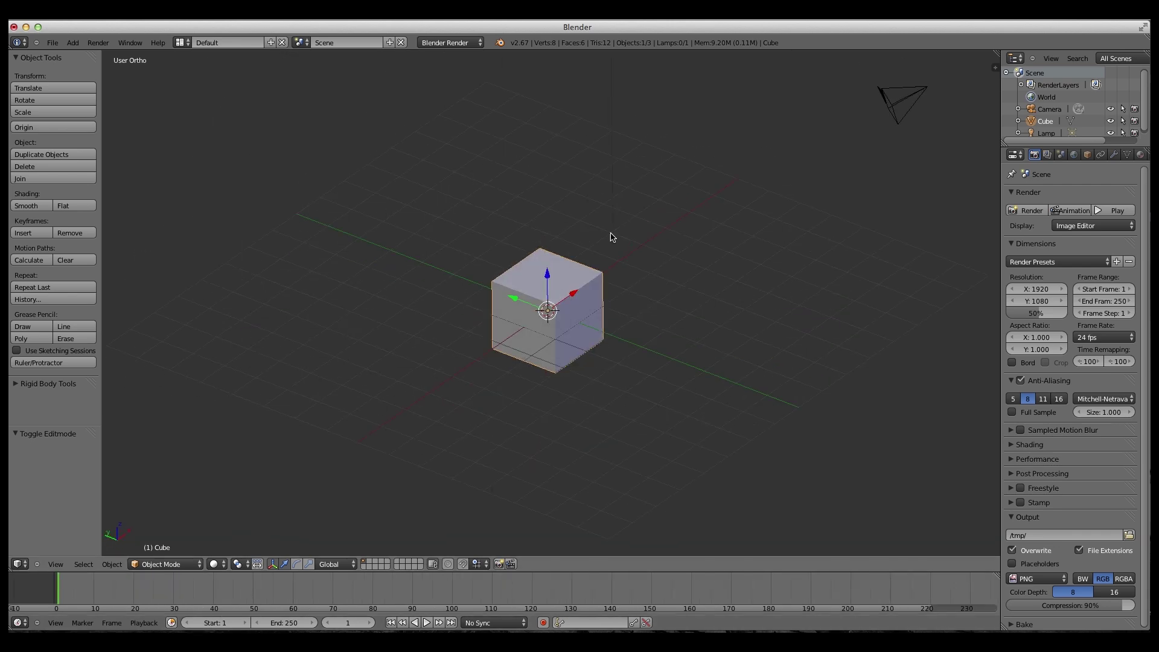
{"action": "middle_click_drag", "start_coordinate": [588, 368], "coordinate": [588, 327]}
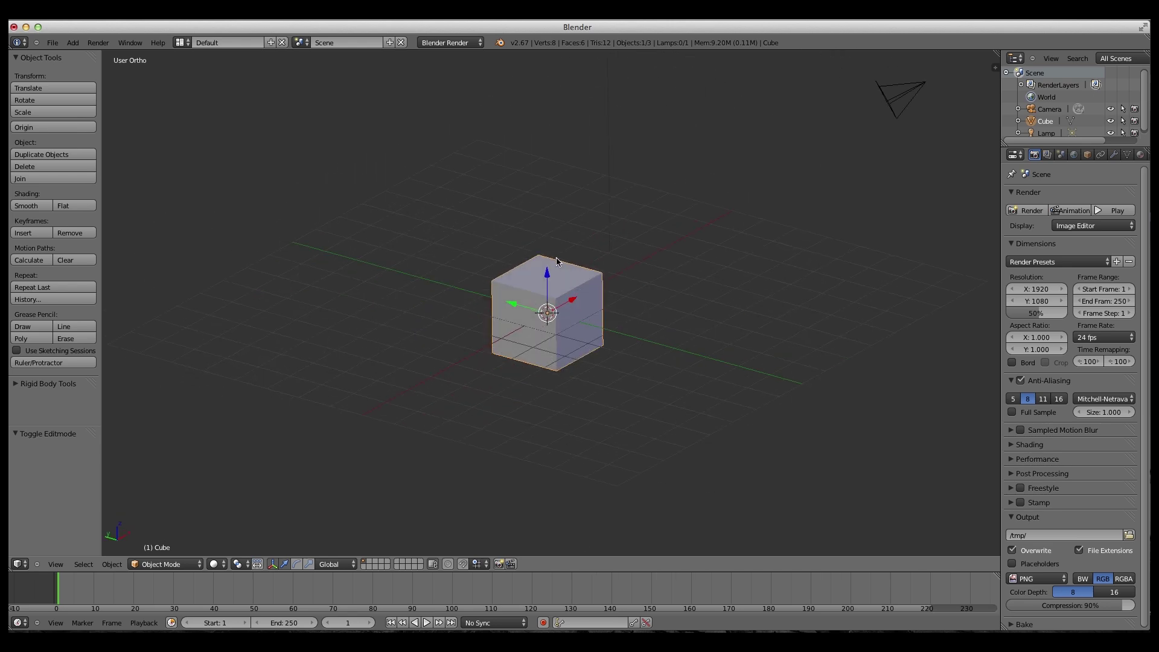
Align the 3D view to the front of the cube, with the cube centred and enlarged.
{"action": "key", "text": "KP_1"}
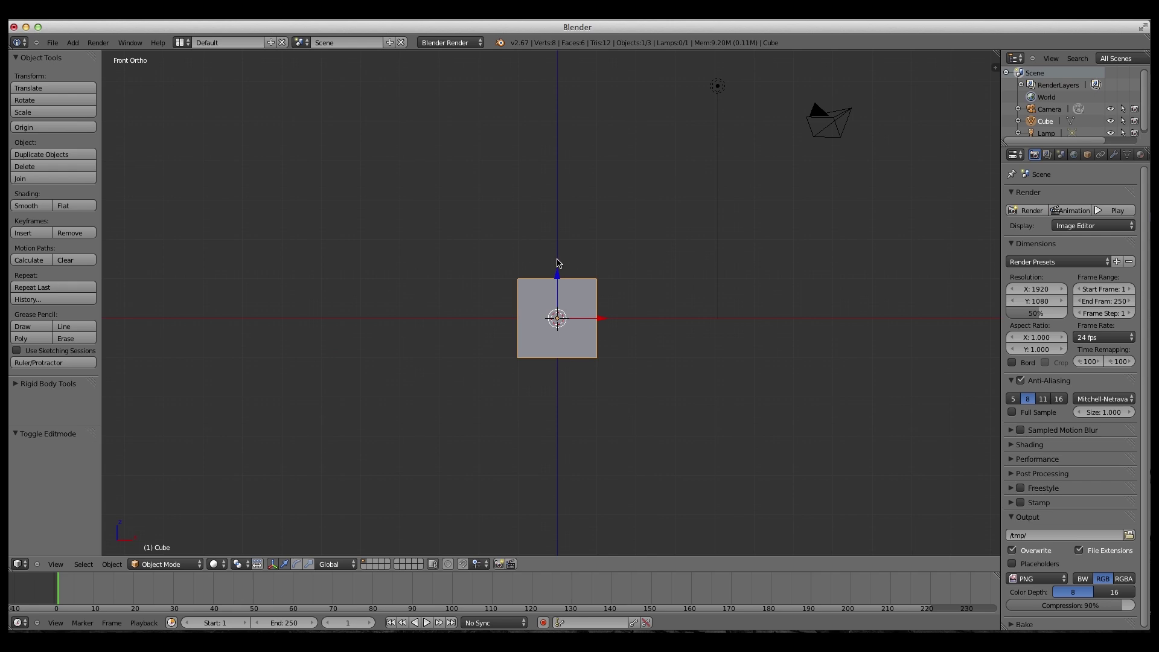
{"action": "scroll", "coordinate": [557, 263], "scroll_direction": "up", "scroll_amount": 5}
{"action": "middle_click_drag", "start_coordinate": [603, 340], "coordinate": [586, 329], "text": "shift"}
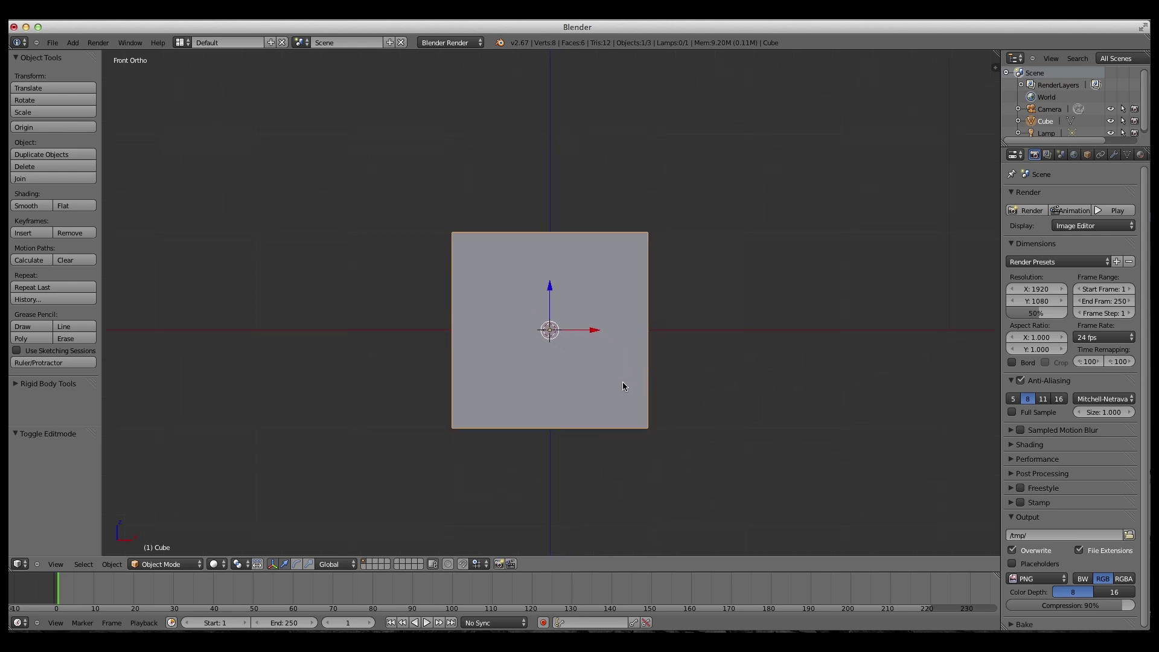
{"action": "scroll", "coordinate": [590, 354], "scroll_direction": "up", "scroll_amount": 2}
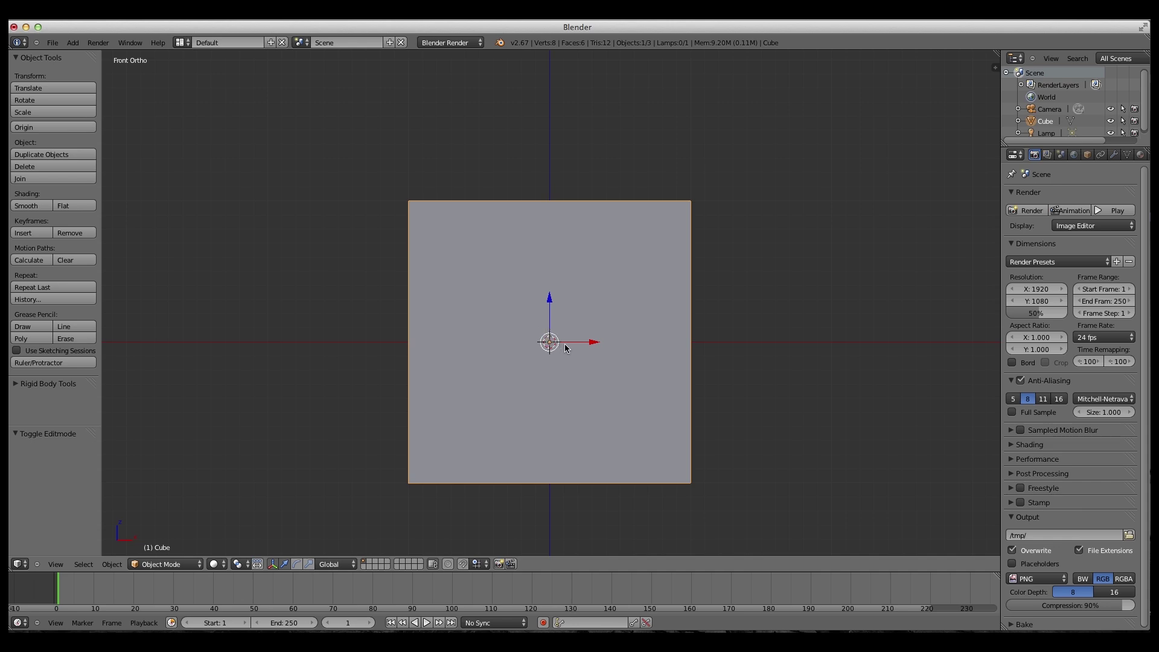
Compare the front view in perspective projection with the orthographic one, returning to orthographic.
{"action": "key", "text": "KP_5"}
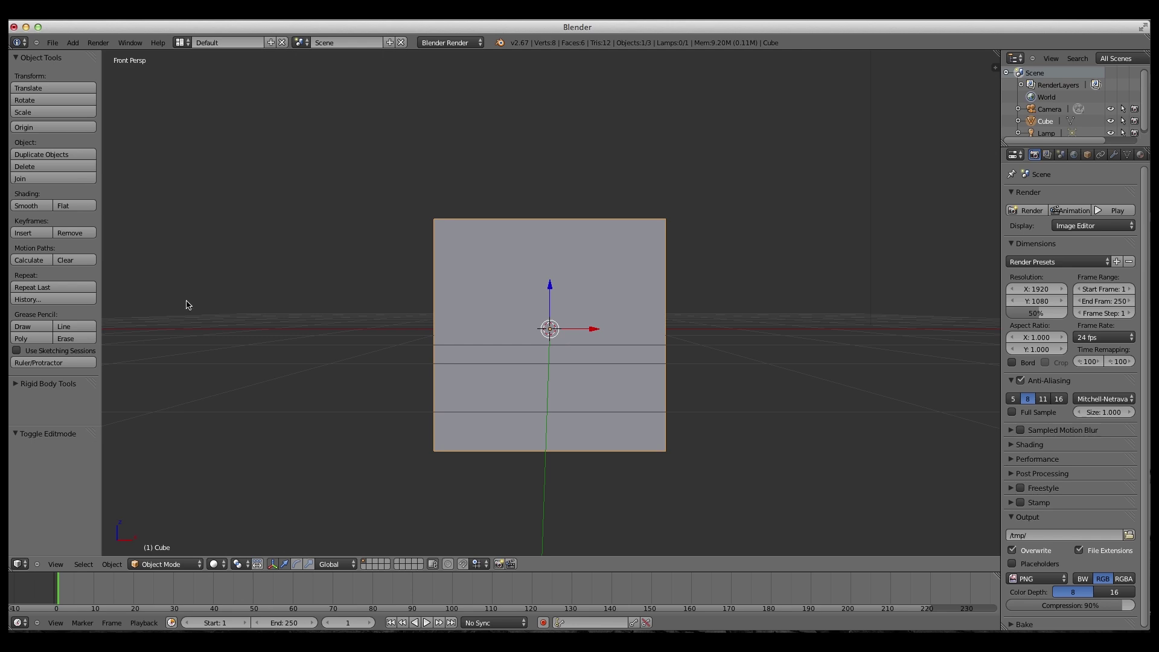
{"action": "scroll", "coordinate": [636, 478], "scroll_direction": "down", "scroll_amount": 1}
{"action": "scroll", "coordinate": [636, 478], "scroll_direction": "up", "scroll_amount": 1}
{"action": "scroll", "coordinate": [637, 478], "scroll_direction": "down", "scroll_amount": 1}
{"action": "scroll", "coordinate": [638, 479], "scroll_direction": "up", "scroll_amount": 1}
{"action": "scroll", "coordinate": [638, 479], "scroll_direction": "down", "scroll_amount": 1}
{"action": "scroll", "coordinate": [639, 479], "scroll_direction": "up", "scroll_amount": 1}
{"action": "key", "text": "KP_5"}
{"action": "scroll", "coordinate": [577, 384], "scroll_direction": "up", "scroll_amount": 1}
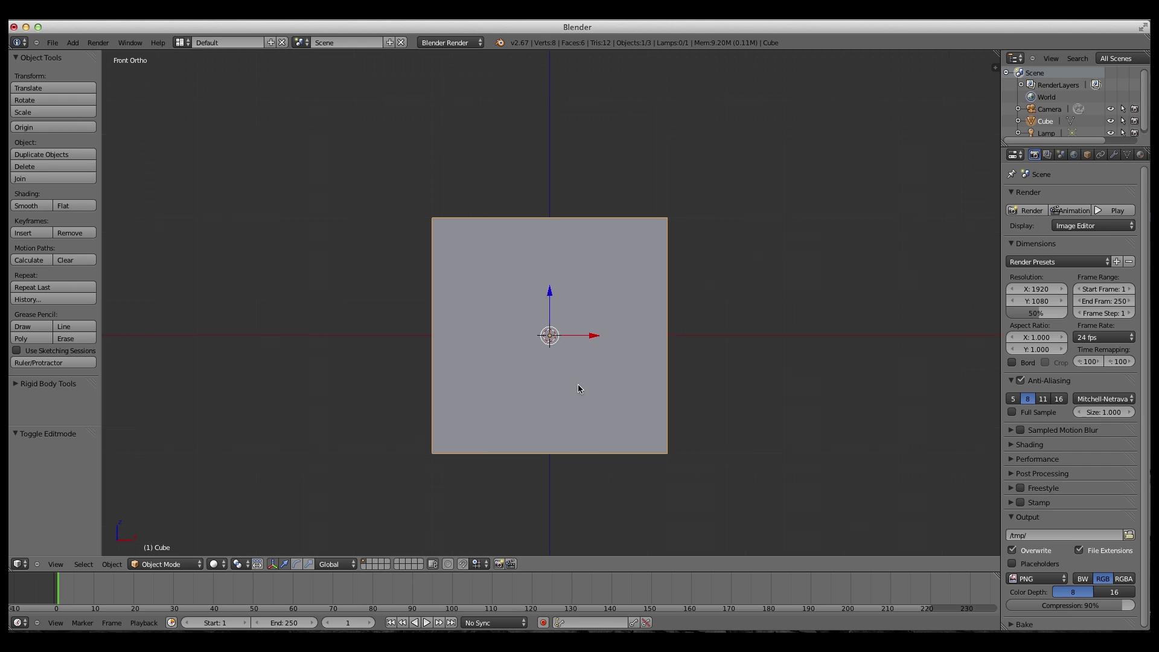
{"action": "scroll", "coordinate": [703, 431], "scroll_direction": "up", "scroll_amount": 1}
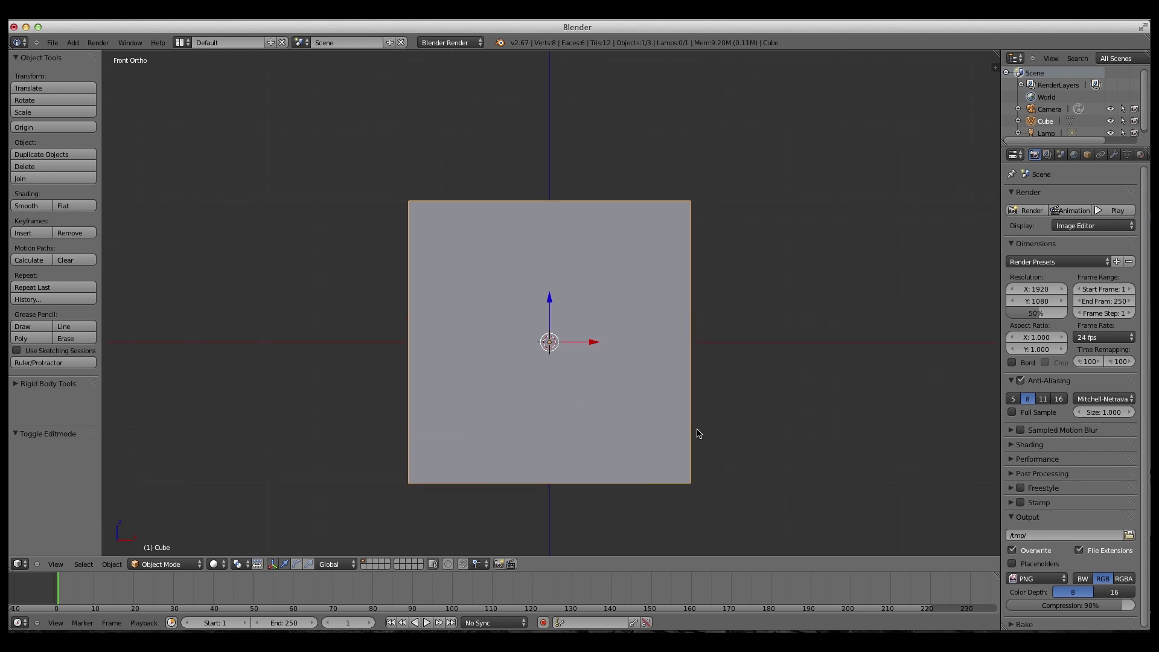
{"action": "scroll", "coordinate": [694, 434], "scroll_direction": "up", "scroll_amount": 1}
{"action": "scroll", "coordinate": [723, 445], "scroll_direction": "down", "scroll_amount": 1}
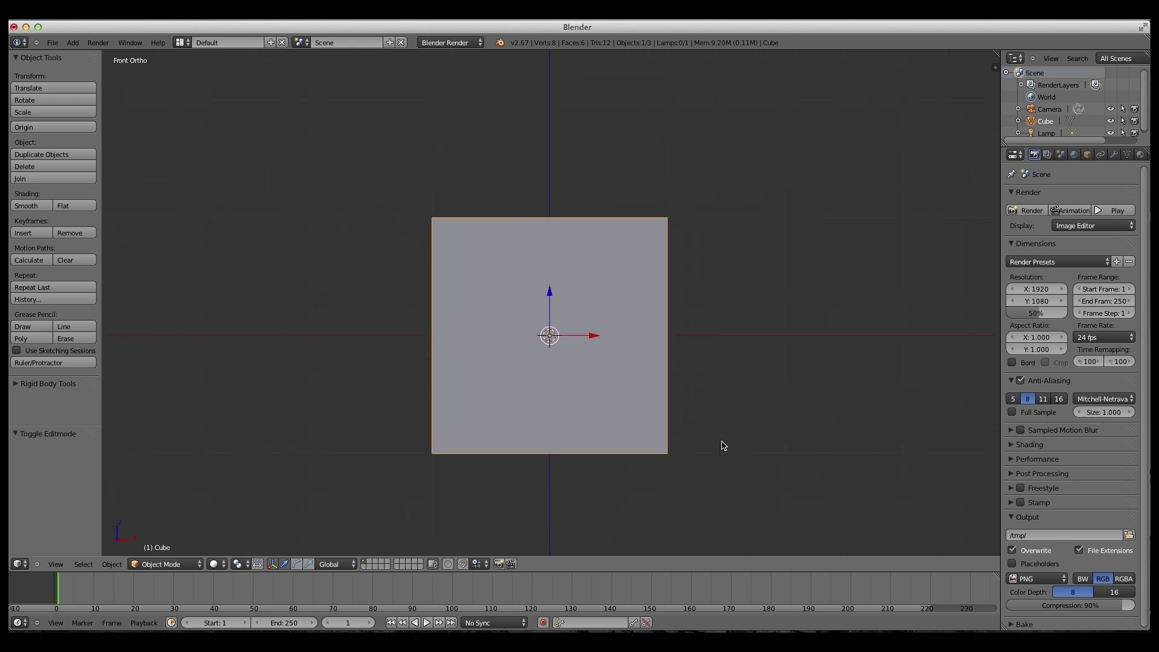
{"action": "scroll", "coordinate": [723, 445], "scroll_direction": "up", "scroll_amount": 1}
{"action": "scroll", "coordinate": [711, 429], "scroll_direction": "down", "scroll_amount": 1}
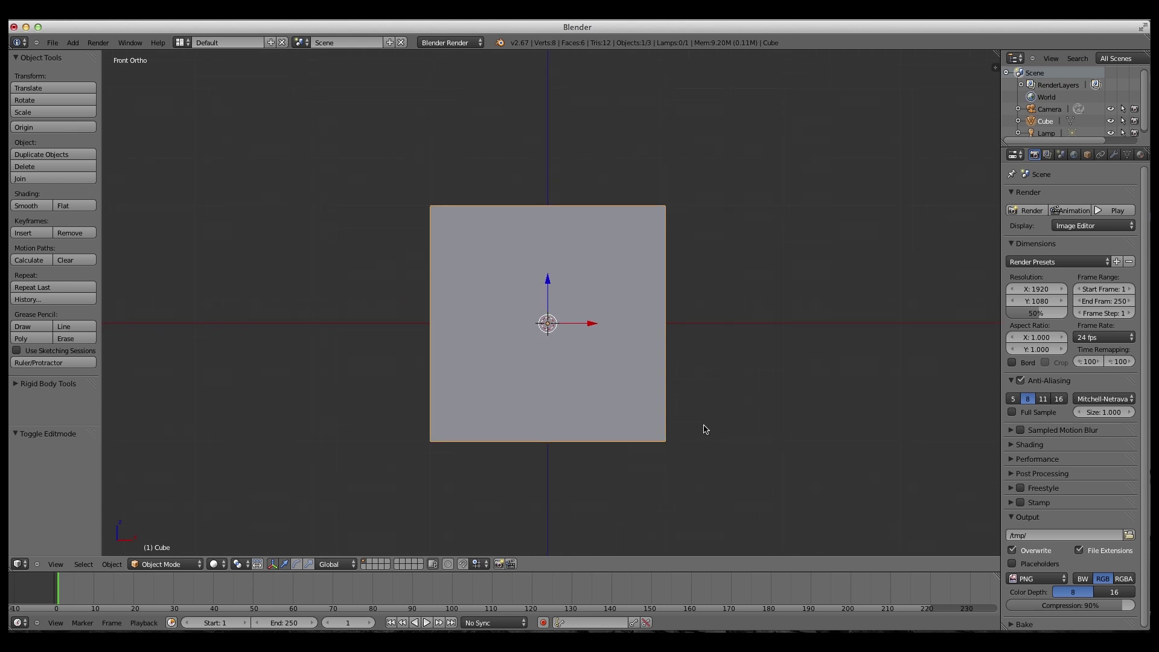
{"action": "scroll", "coordinate": [697, 431], "scroll_direction": "up", "scroll_amount": 1}
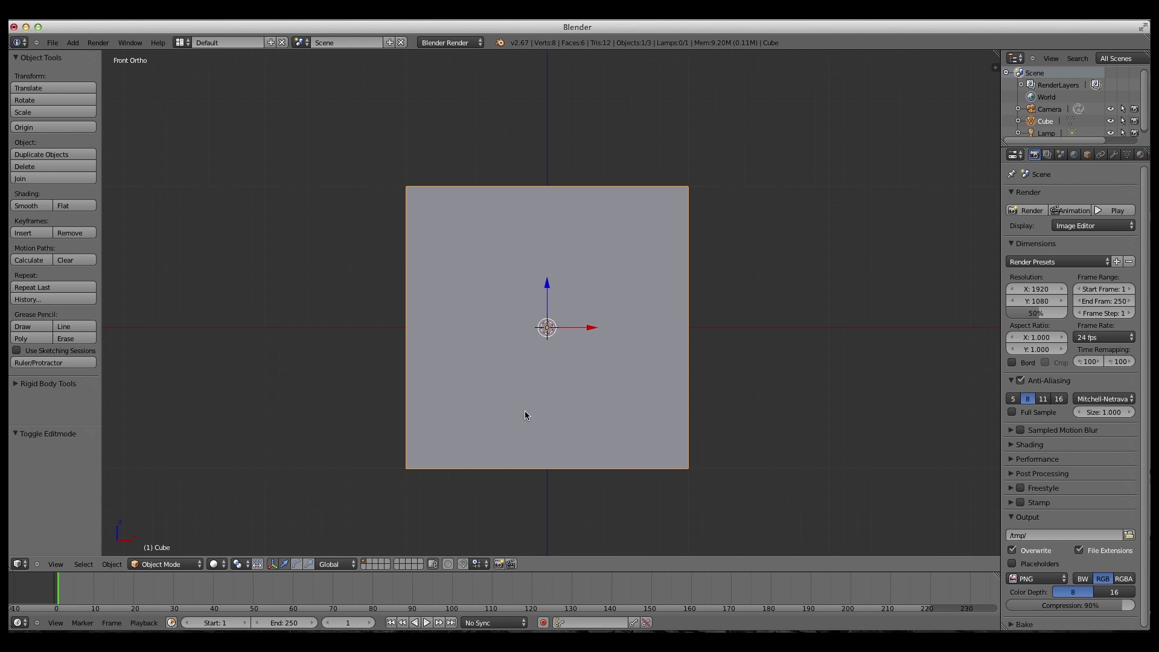
Try switching the cube back and forth between Edit Mode and Object Mode.
{"action": "key", "text": "Tab"}
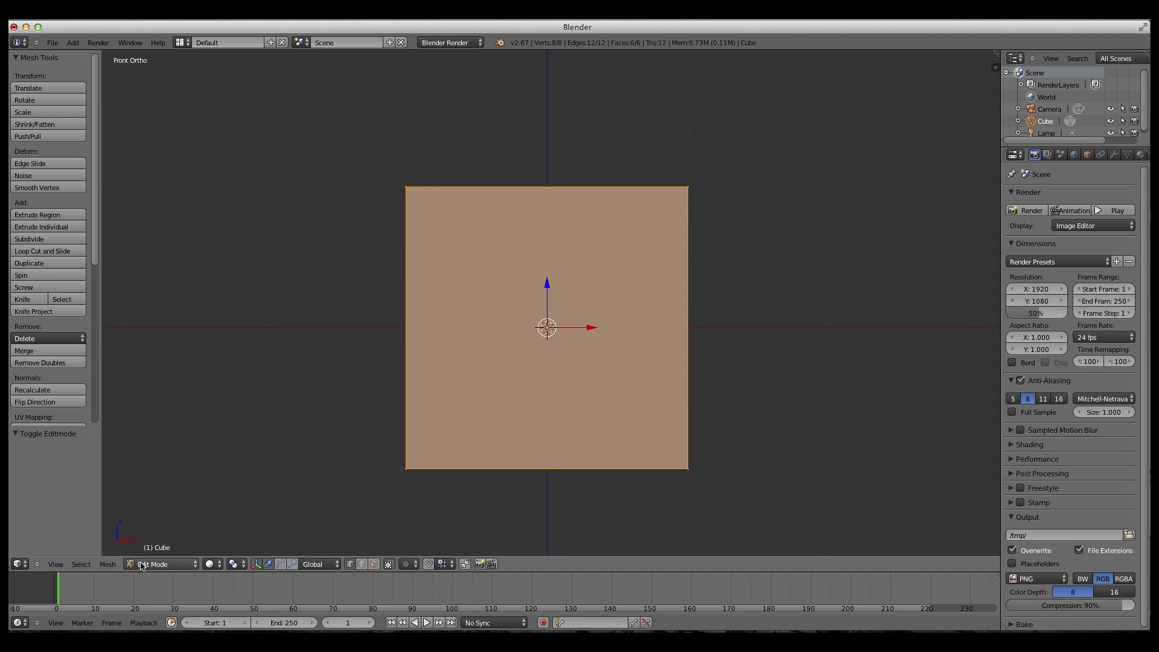
{"action": "key", "text": "Tab"}
{"action": "left_click", "coordinate": [185, 565]}
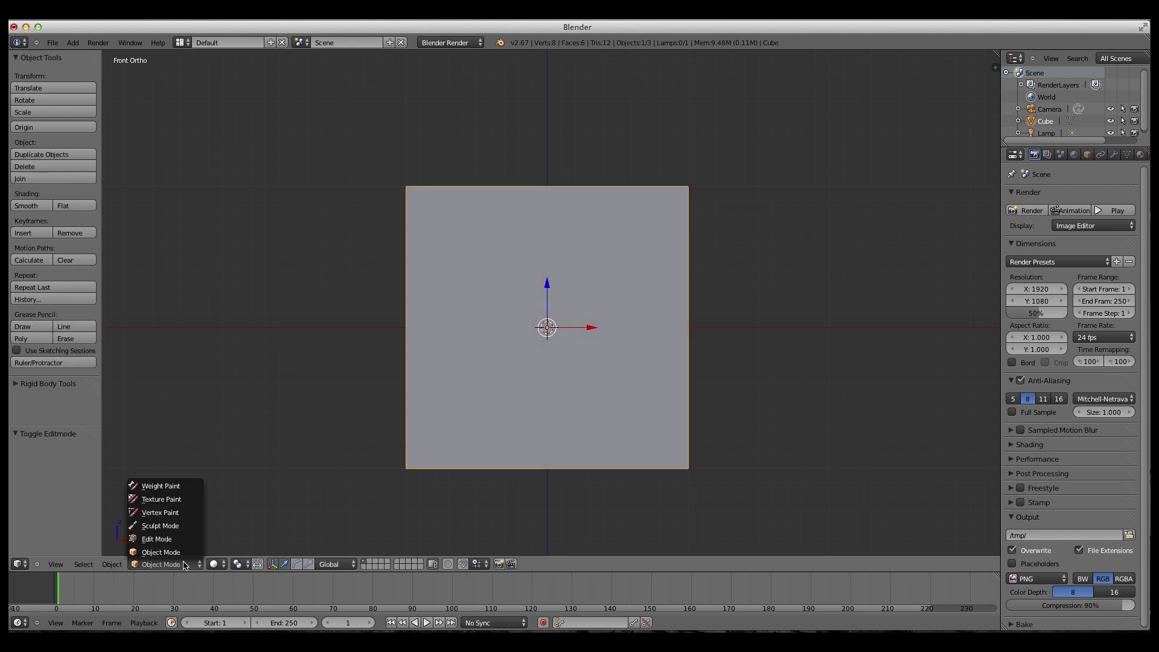
{"action": "left_click", "coordinate": [155, 539]}
{"action": "left_click", "coordinate": [162, 564]}
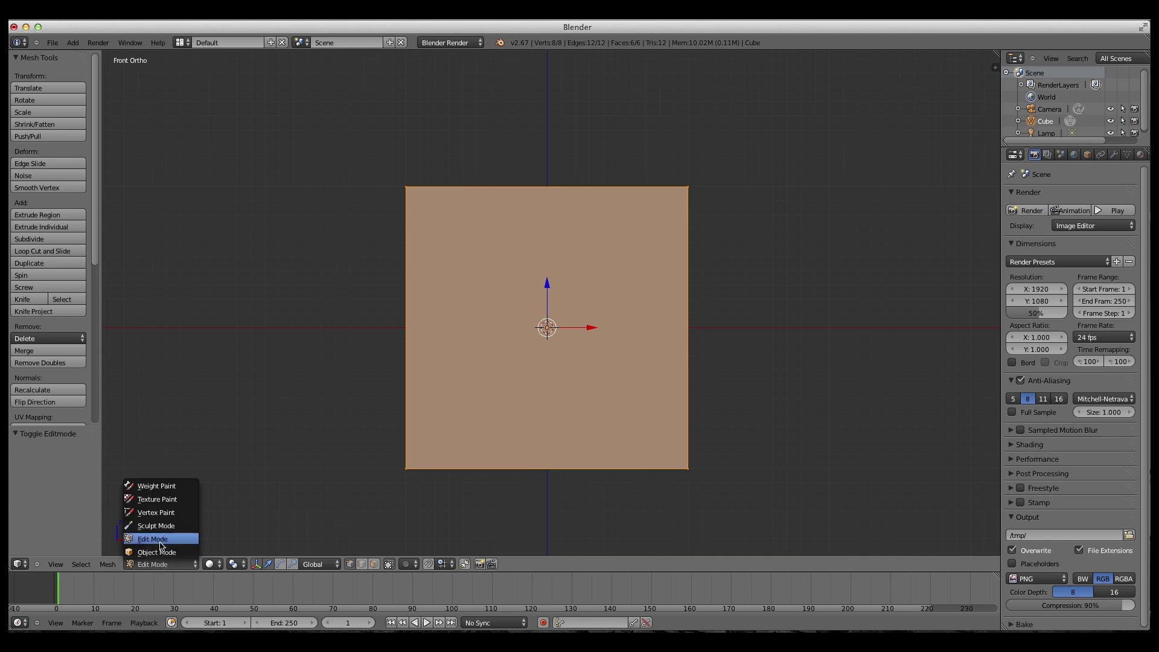
{"action": "left_click", "coordinate": [158, 552]}
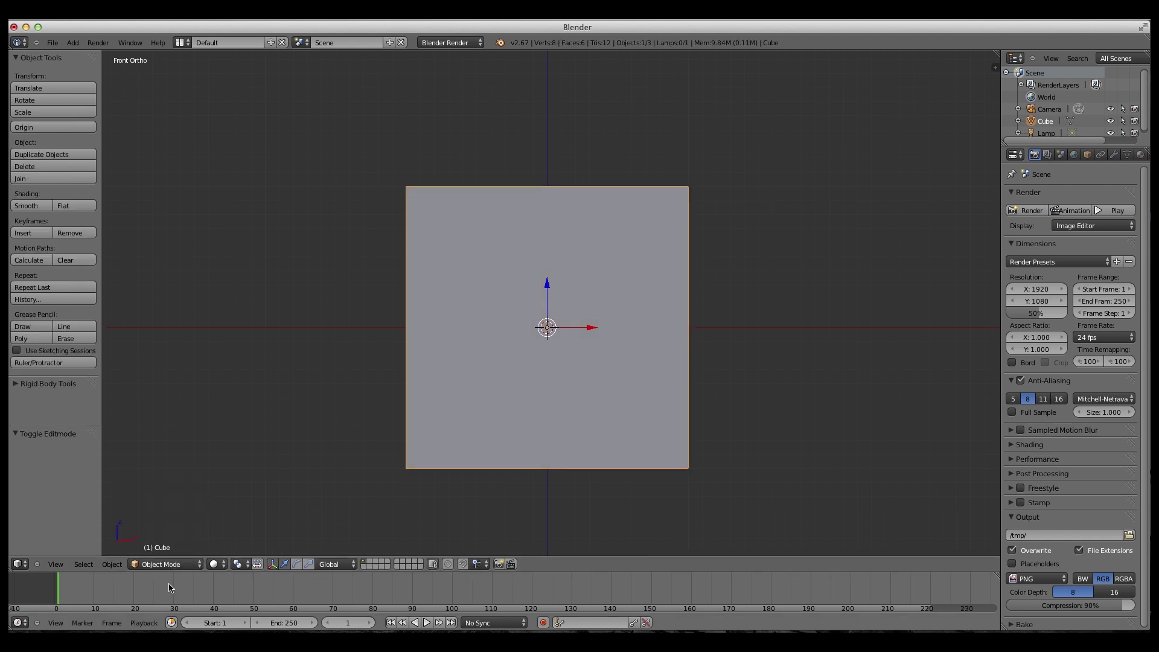
Put the cube into Edit Mode and set the mesh selection to faces.
{"action": "left_click", "coordinate": [172, 566]}
{"action": "left_click", "coordinate": [163, 539]}
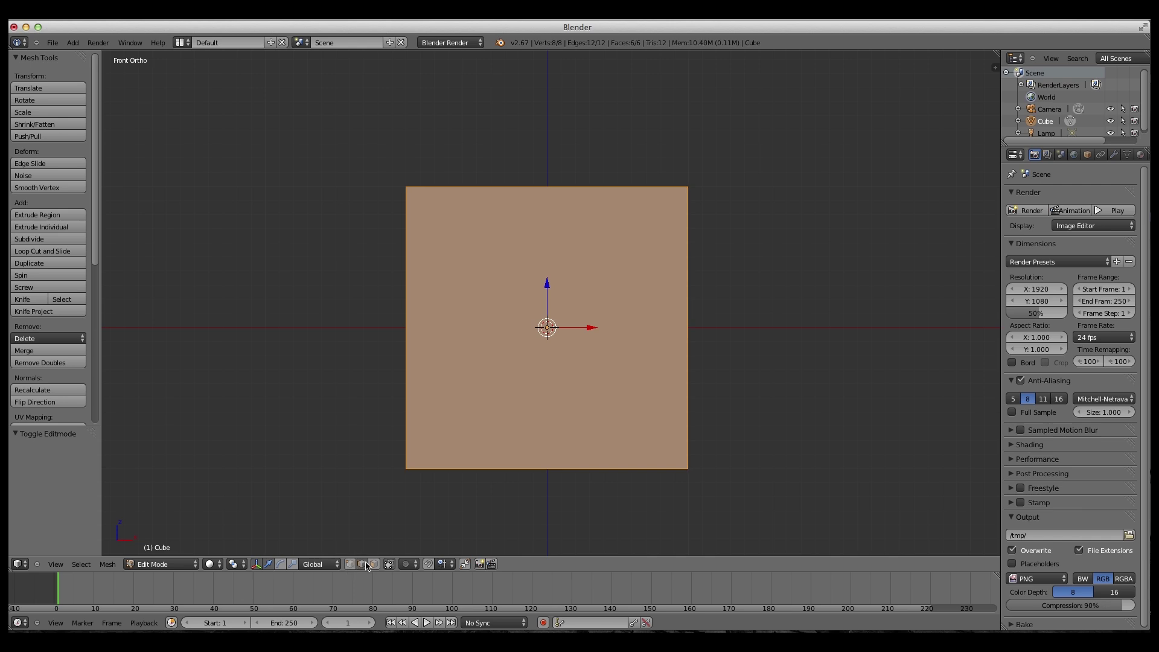
{"action": "middle_click_drag", "start_coordinate": [536, 457], "coordinate": [506, 426]}
{"action": "right_click", "coordinate": [502, 445]}
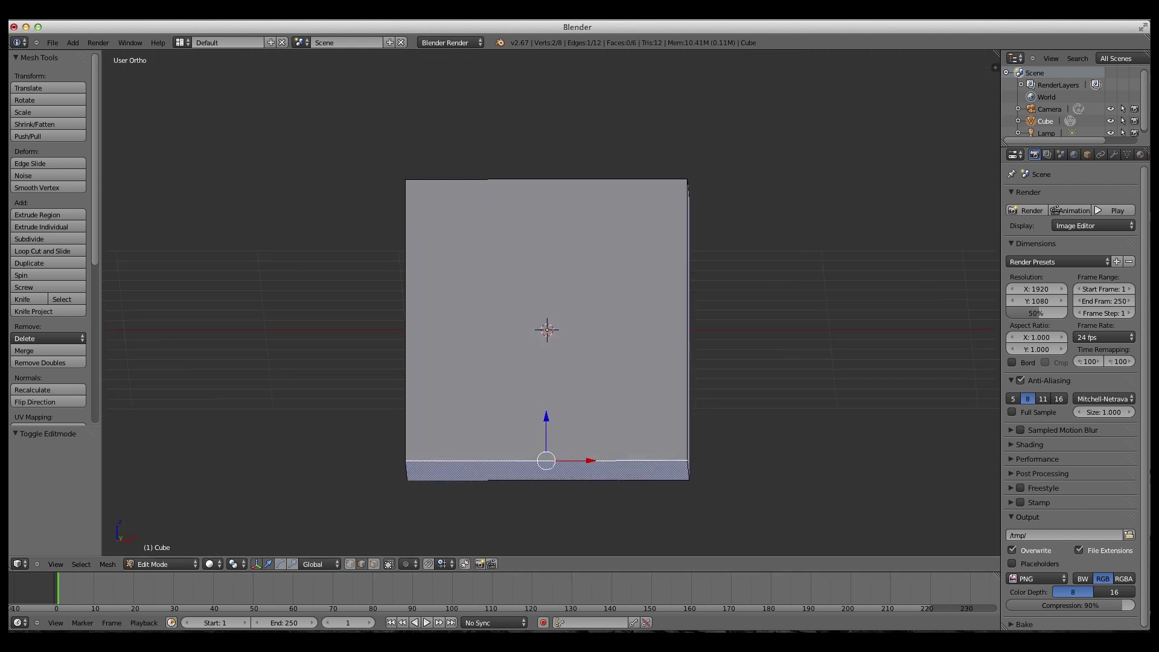
{"action": "left_click", "coordinate": [374, 564]}
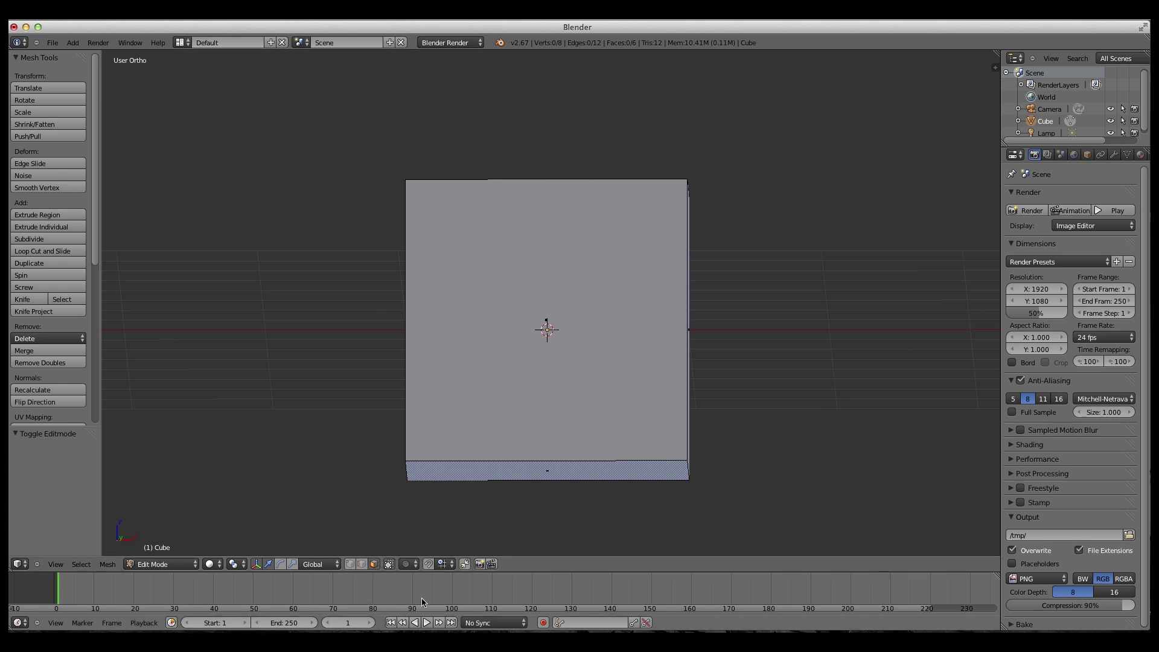
Return to the front view and display the cube as a wireframe.
{"action": "left_click", "coordinate": [451, 282]}
{"action": "key", "text": "KP_1"}
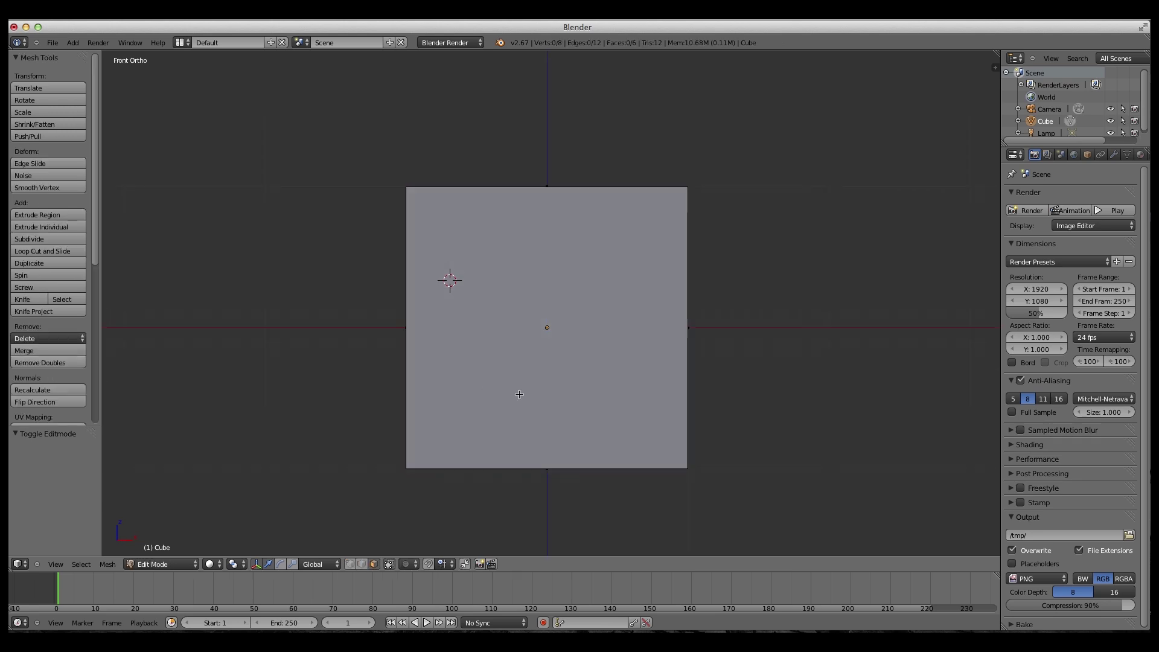
{"action": "key", "text": "z"}
{"action": "scroll", "coordinate": [541, 452], "scroll_direction": "up", "scroll_amount": 1}
Select the cube's side and top faces one at a time, finishing with only the bottom face selected.
{"action": "right_click", "coordinate": [556, 499]}
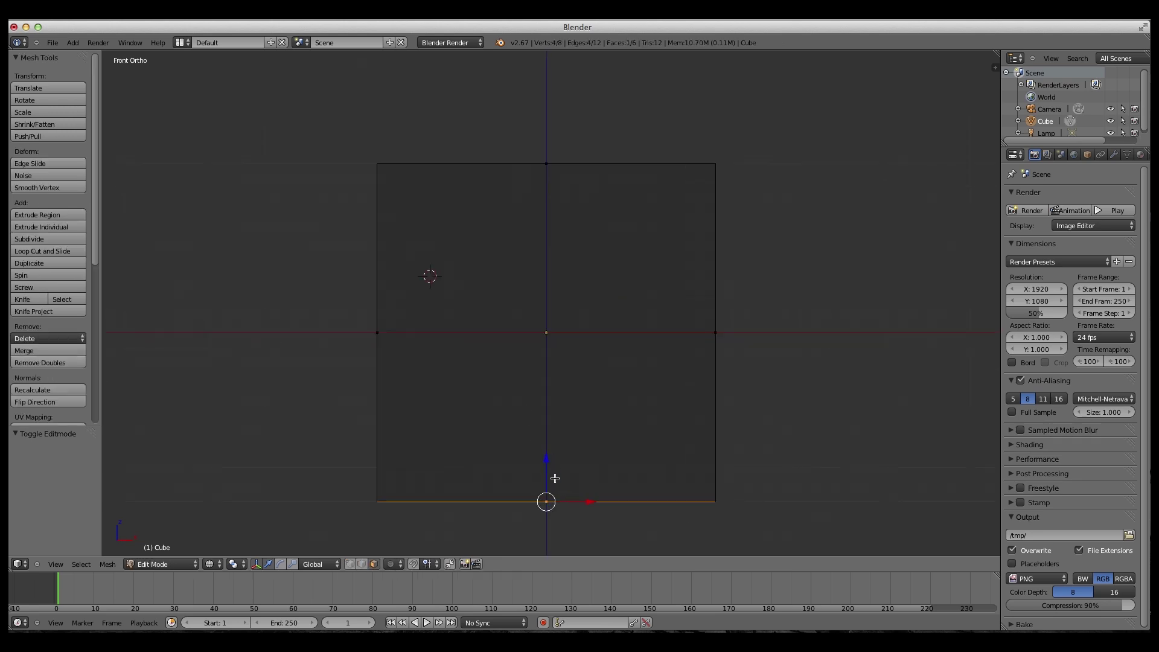
{"action": "scroll", "coordinate": [594, 350], "scroll_direction": "down", "scroll_amount": 1}
{"action": "right_click", "coordinate": [700, 325]}
{"action": "right_click", "coordinate": [425, 339]}
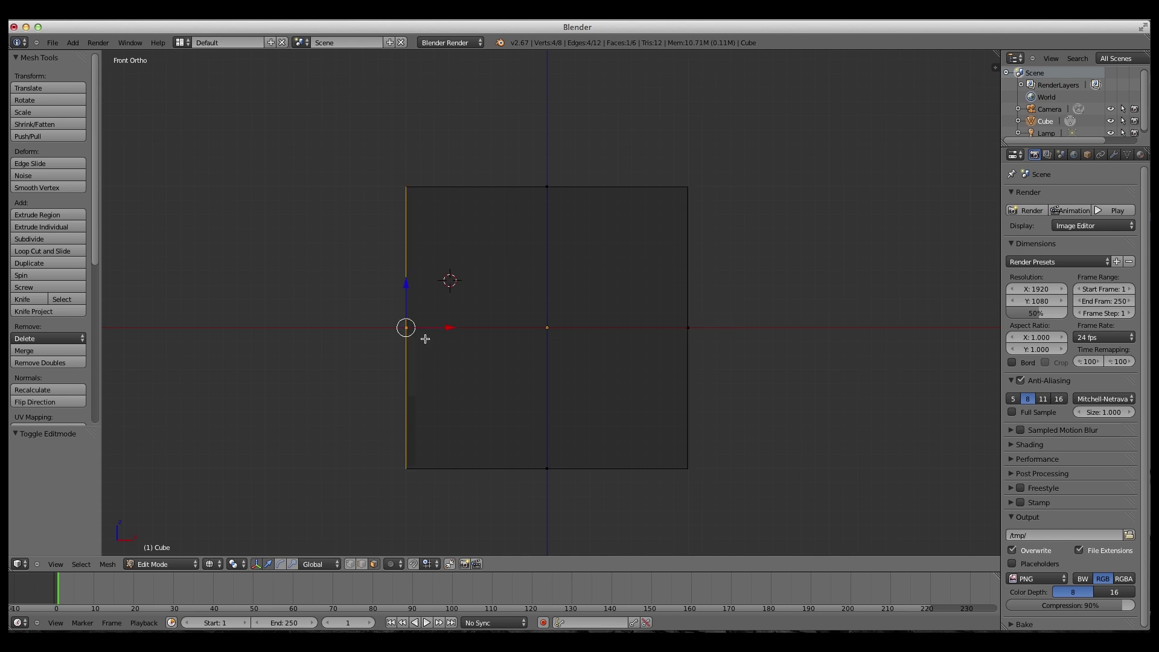
{"action": "right_click", "coordinate": [557, 195]}
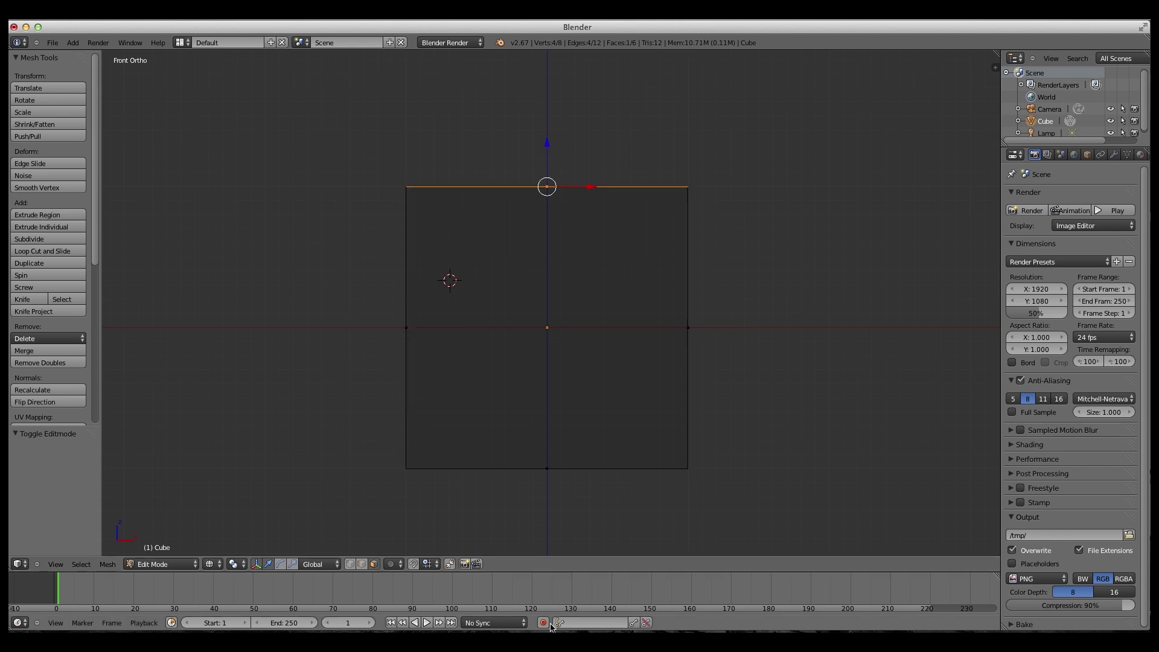
{"action": "right_click", "coordinate": [556, 489]}
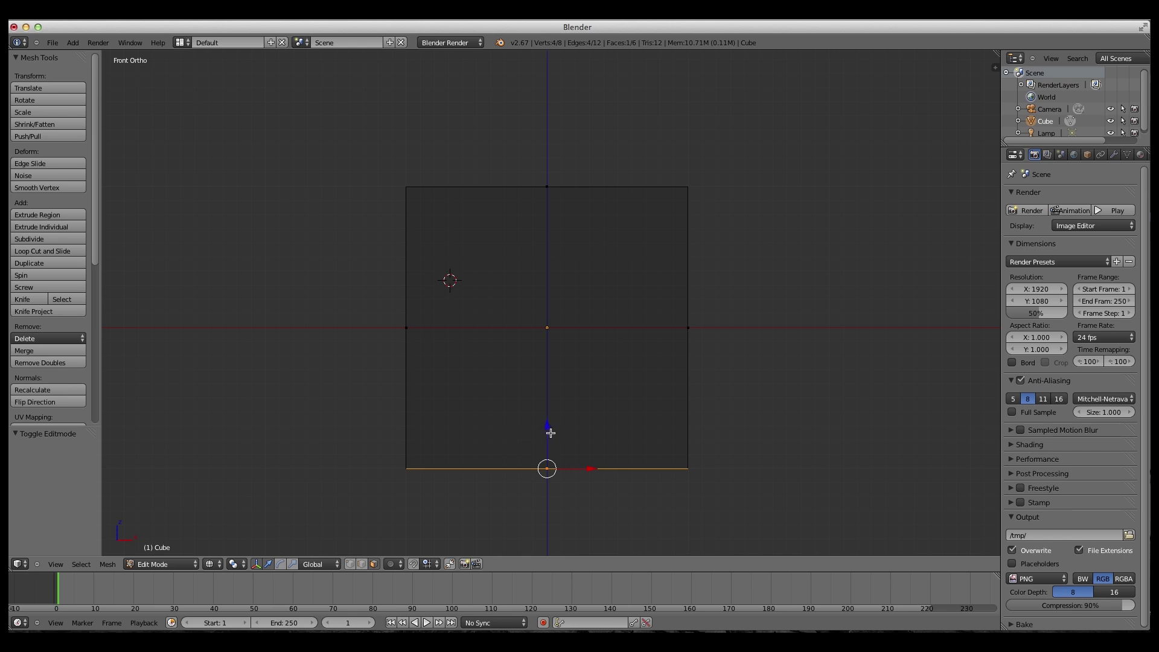
{"action": "key", "text": "g"}
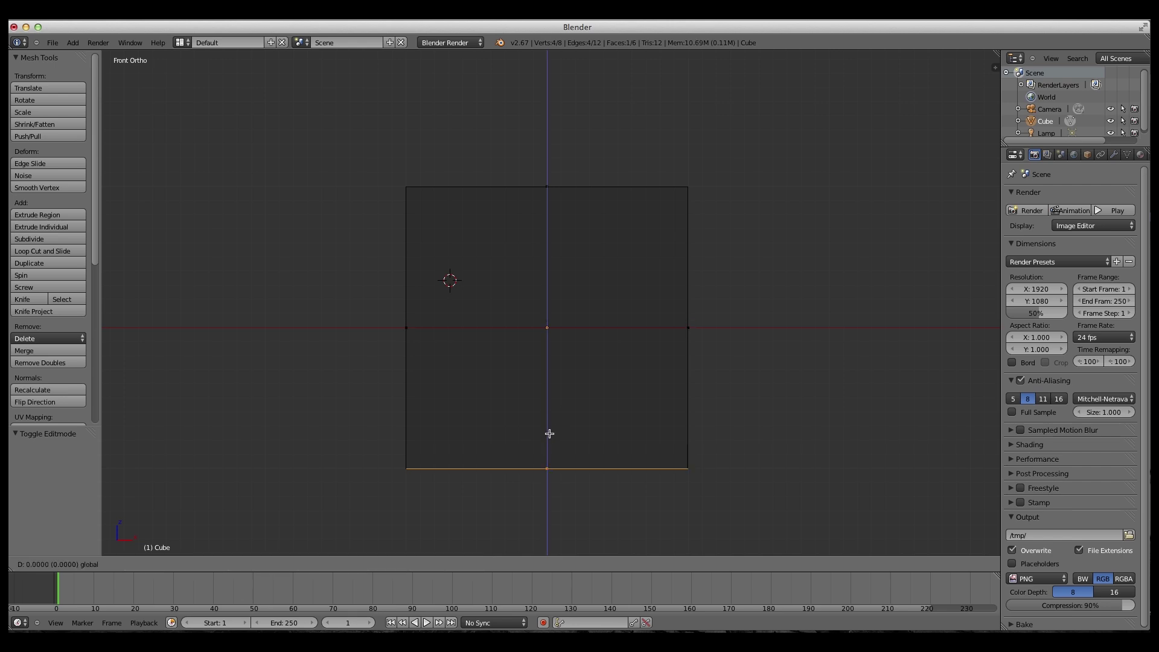
{"action": "key", "text": "z"}
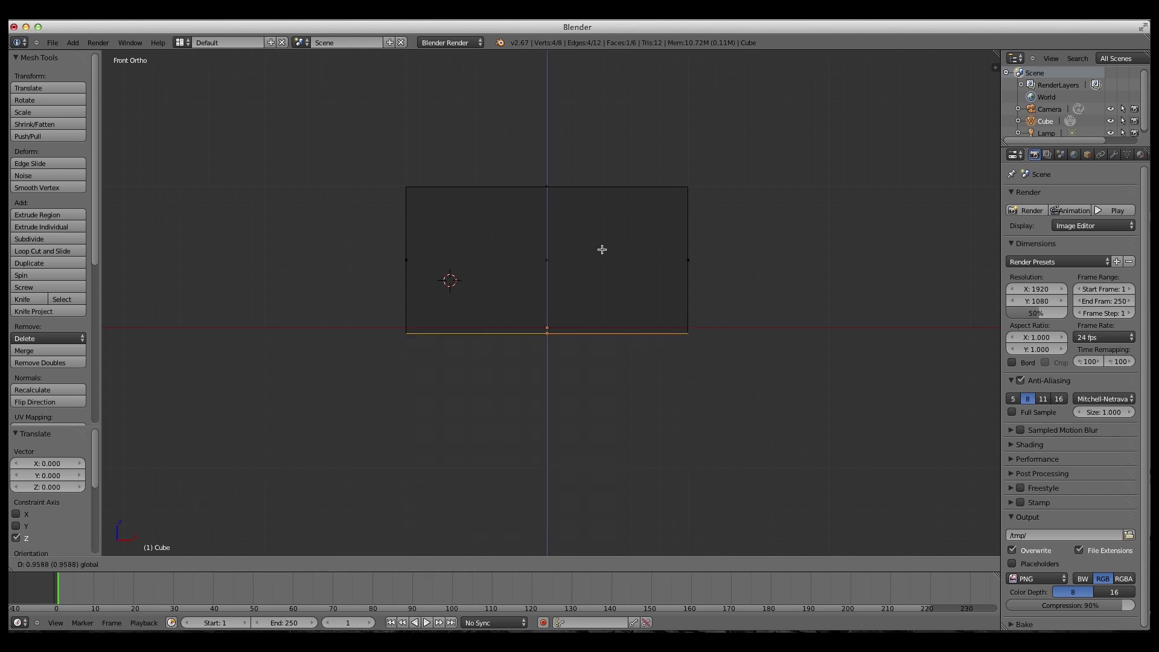
{"action": "right_click", "coordinate": [548, 267]}
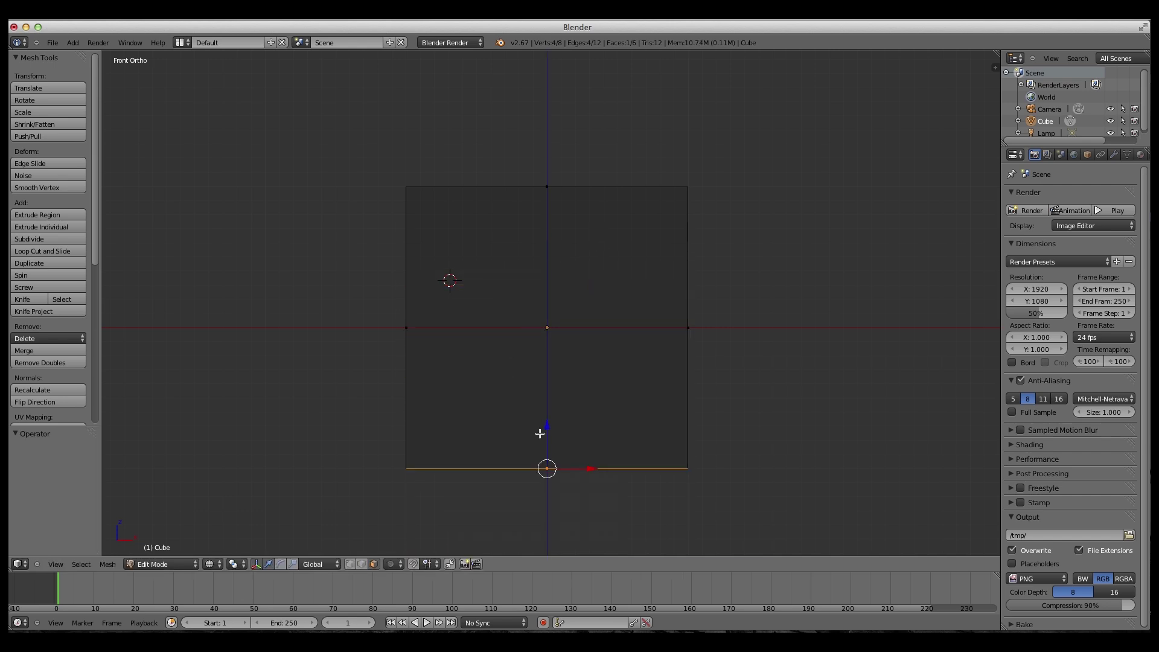
Move the cube's bottom face up 0.6 and its top face down 0.6 along the Z axis.
{"action": "key", "text": "g"}
{"action": "key", "text": "z"}
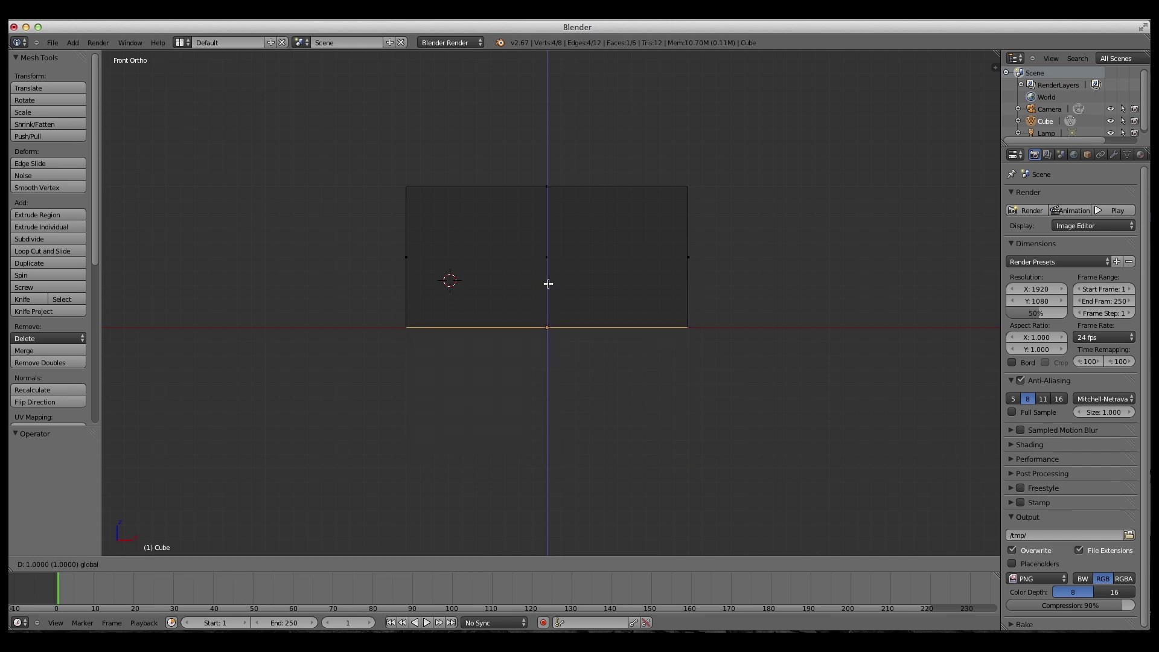
{"action": "left_click", "coordinate": [545, 337]}
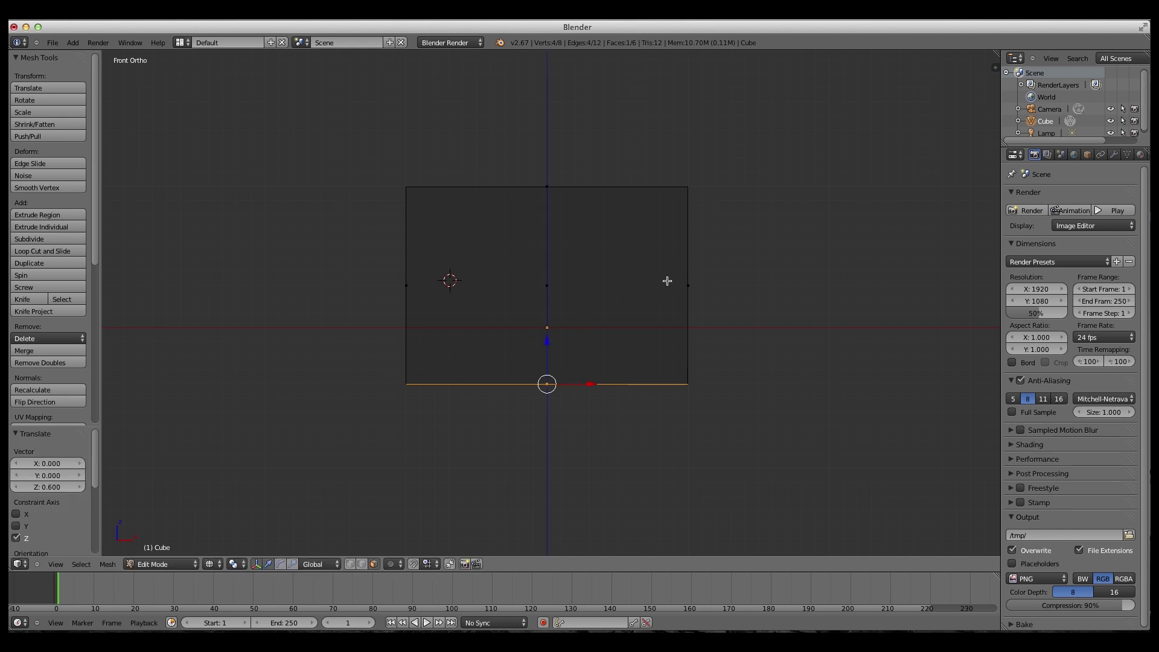
{"action": "right_click", "coordinate": [560, 195]}
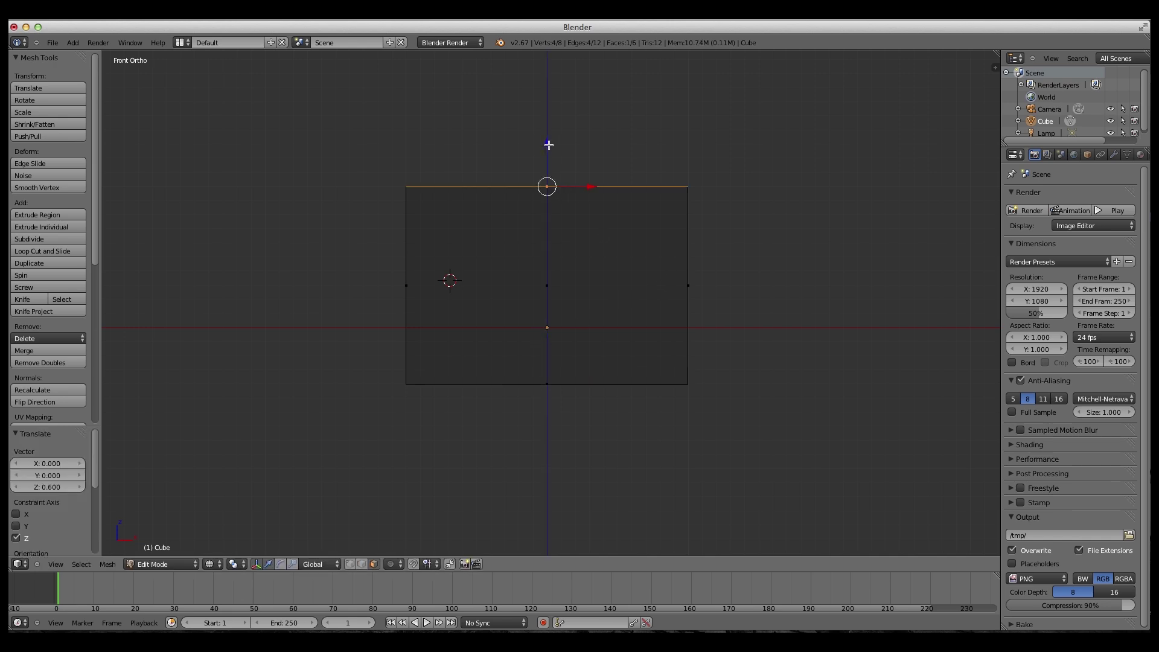
{"action": "left_click_drag", "start_coordinate": [549, 145], "coordinate": [538, 230]}
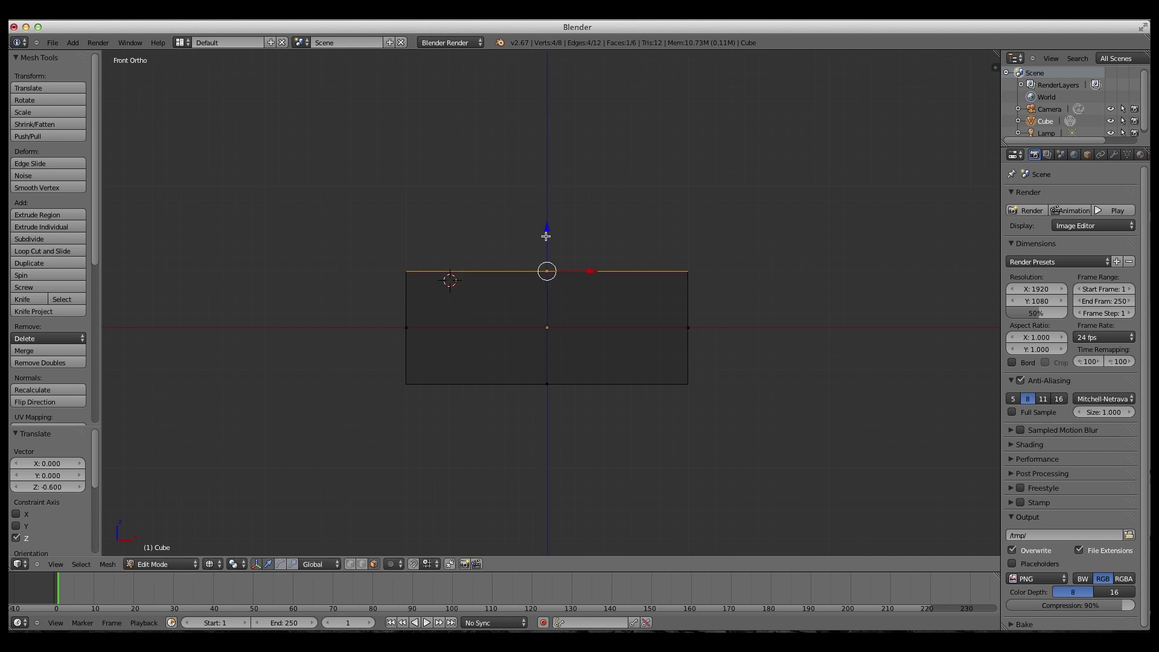
Move the cube's right face by -0.6 and its left face by 0.6 along the X axis.
{"action": "right_click", "coordinate": [665, 329]}
{"action": "left_click_drag", "start_coordinate": [719, 330], "coordinate": [602, 315]}
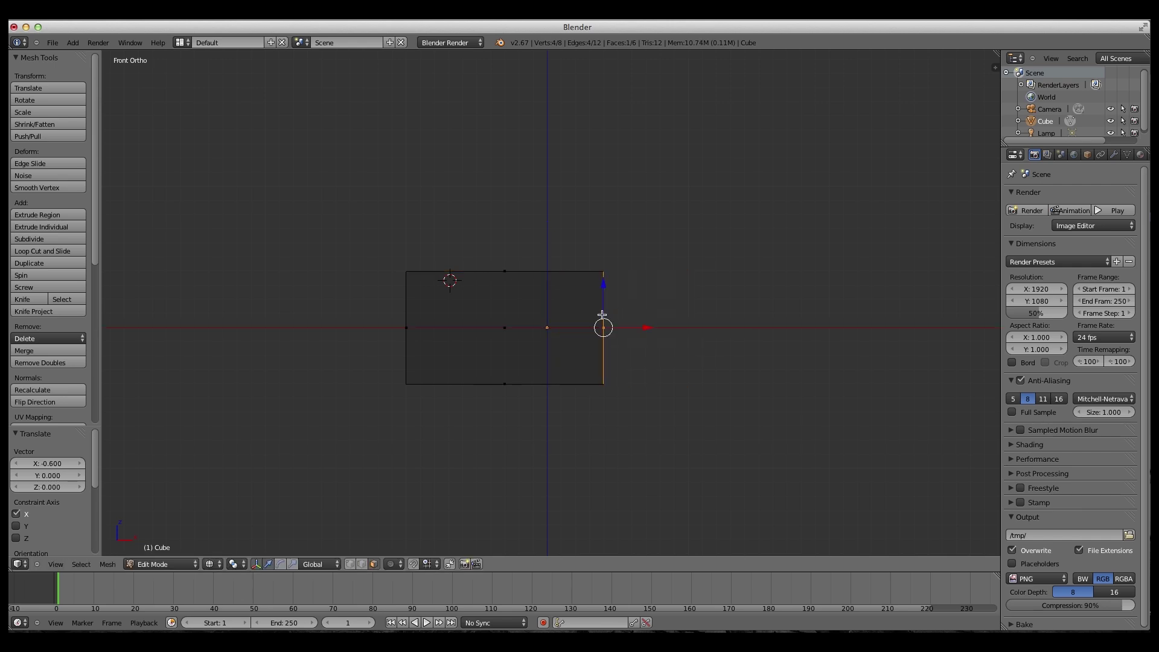
{"action": "right_click", "coordinate": [422, 314]}
{"action": "left_click_drag", "start_coordinate": [446, 326], "coordinate": [534, 328]}
{"action": "scroll", "coordinate": [551, 336], "scroll_direction": "up", "scroll_amount": 3}
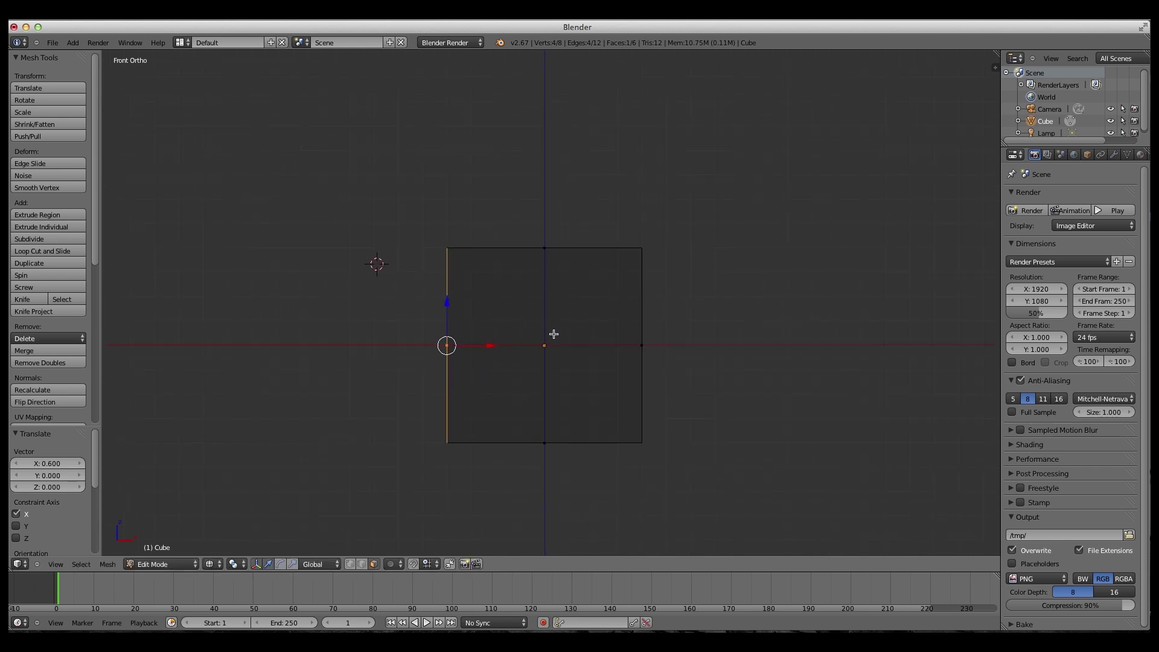
{"action": "scroll", "coordinate": [555, 357], "scroll_direction": "down", "scroll_amount": 3}
{"action": "scroll", "coordinate": [562, 383], "scroll_direction": "up", "scroll_amount": 3}
{"action": "scroll", "coordinate": [559, 378], "scroll_direction": "down", "scroll_amount": 1}
{"action": "scroll", "coordinate": [556, 375], "scroll_direction": "up", "scroll_amount": 2}
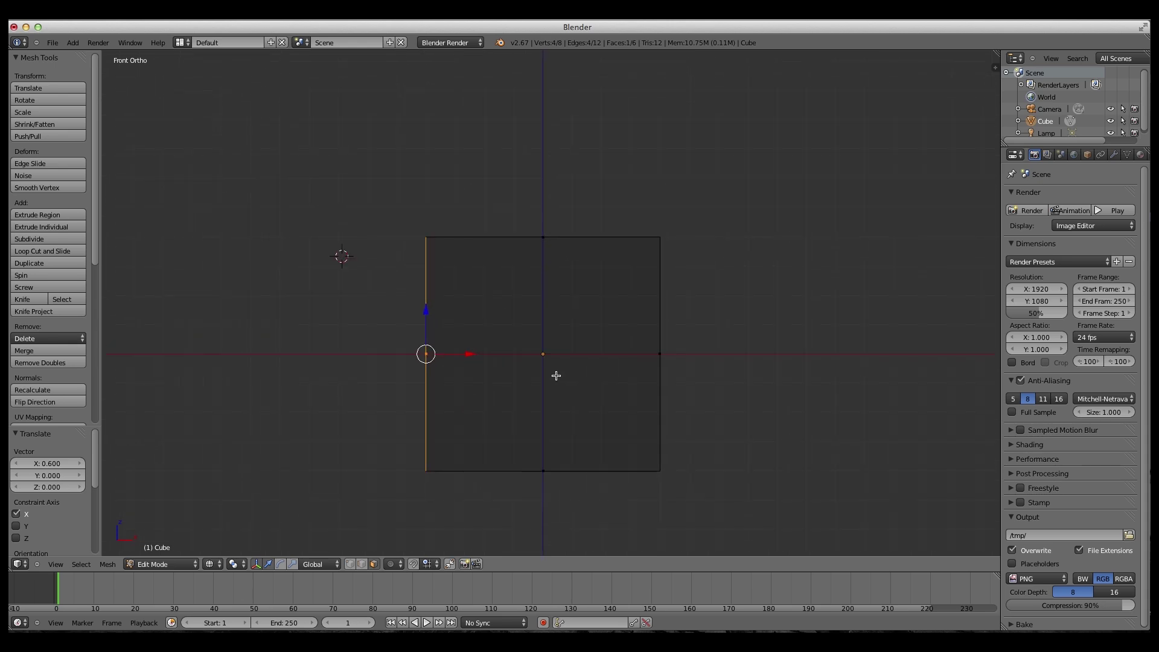
{"action": "scroll", "coordinate": [554, 375], "scroll_direction": "down", "scroll_amount": 1}
{"action": "scroll", "coordinate": [552, 378], "scroll_direction": "up", "scroll_amount": 1}
{"action": "scroll", "coordinate": [552, 382], "scroll_direction": "down", "scroll_amount": 1}
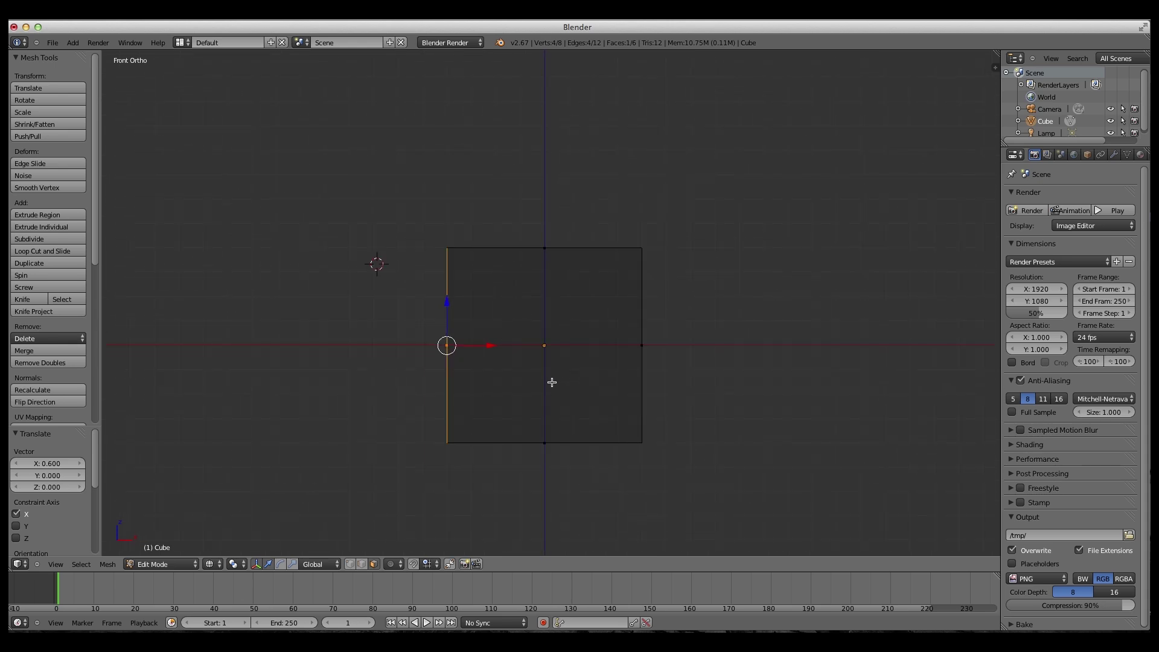
Return to Object Mode and view the elongated box in solid display from an oblique angle.
{"action": "mouse_move", "coordinate": [551, 383]}
{"action": "middle_mouse_down"}
{"action": "mouse_move", "coordinate": [538, 401]}
{"action": "mouse_move", "coordinate": [474, 421]}
{"action": "mouse_move", "coordinate": [388, 419]}
{"action": "mouse_move", "coordinate": [349, 342]}
{"action": "mouse_move", "coordinate": [523, 442]}
{"action": "mouse_move", "coordinate": [446, 347]}
{"action": "mouse_move", "coordinate": [442, 388]}
{"action": "mouse_move", "coordinate": [556, 393]}
{"action": "middle_mouse_up"}
{"action": "key", "text": "Tab"}
{"action": "key", "text": "z"}
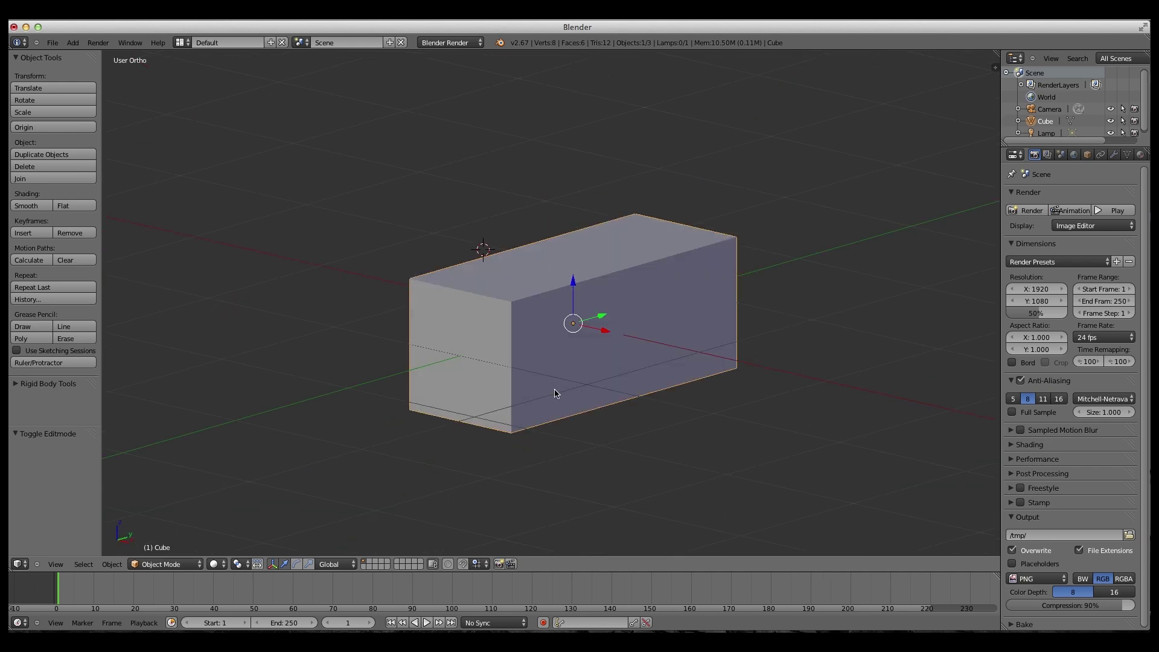
In a wireframe top view in Edit Mode, move the box's front face by 0.6 along the Y axis.
{"action": "key", "text": "KP_7"}
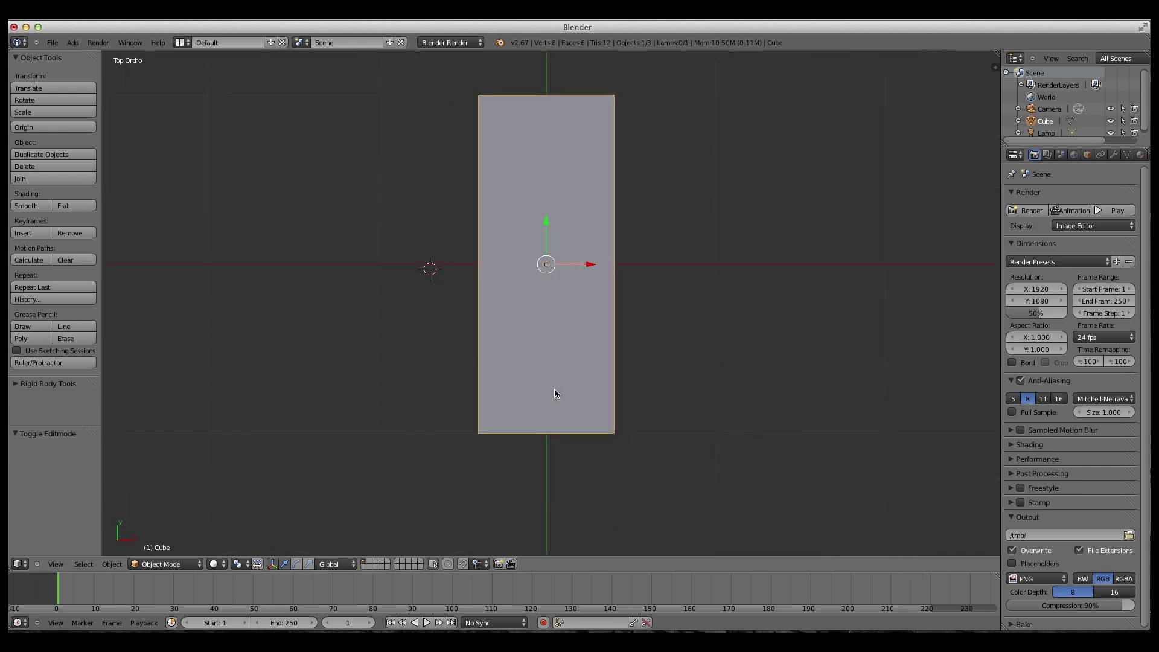
{"action": "middle_click_drag", "start_coordinate": [564, 361], "coordinate": [565, 406], "text": "shift"}
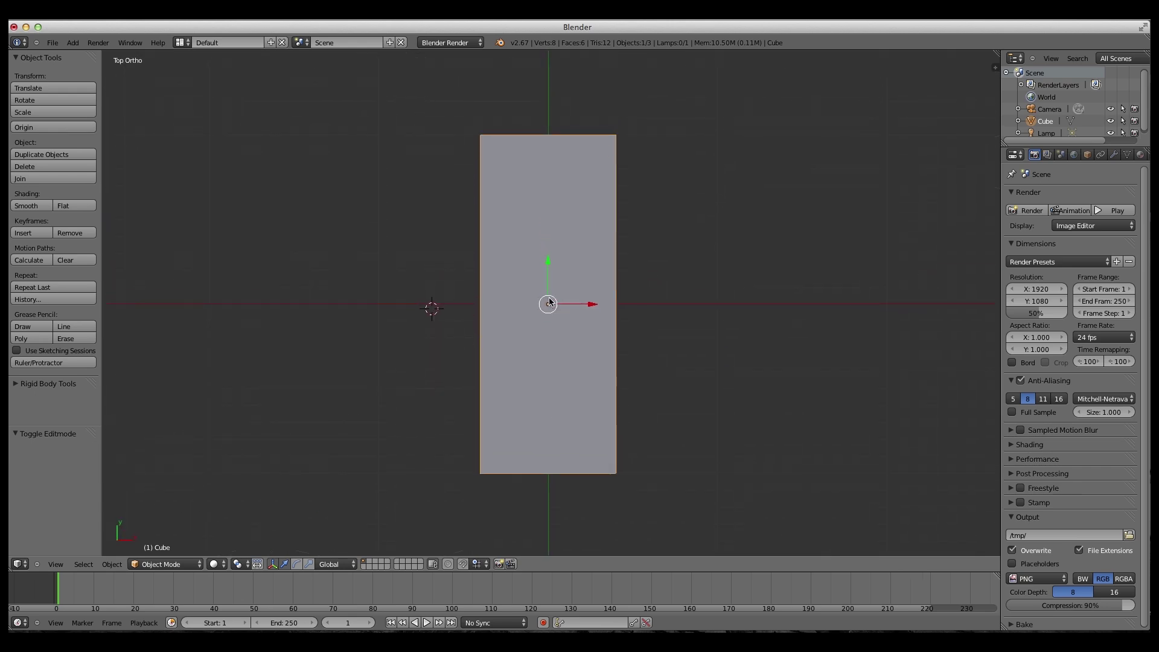
{"action": "left_click", "coordinate": [166, 564]}
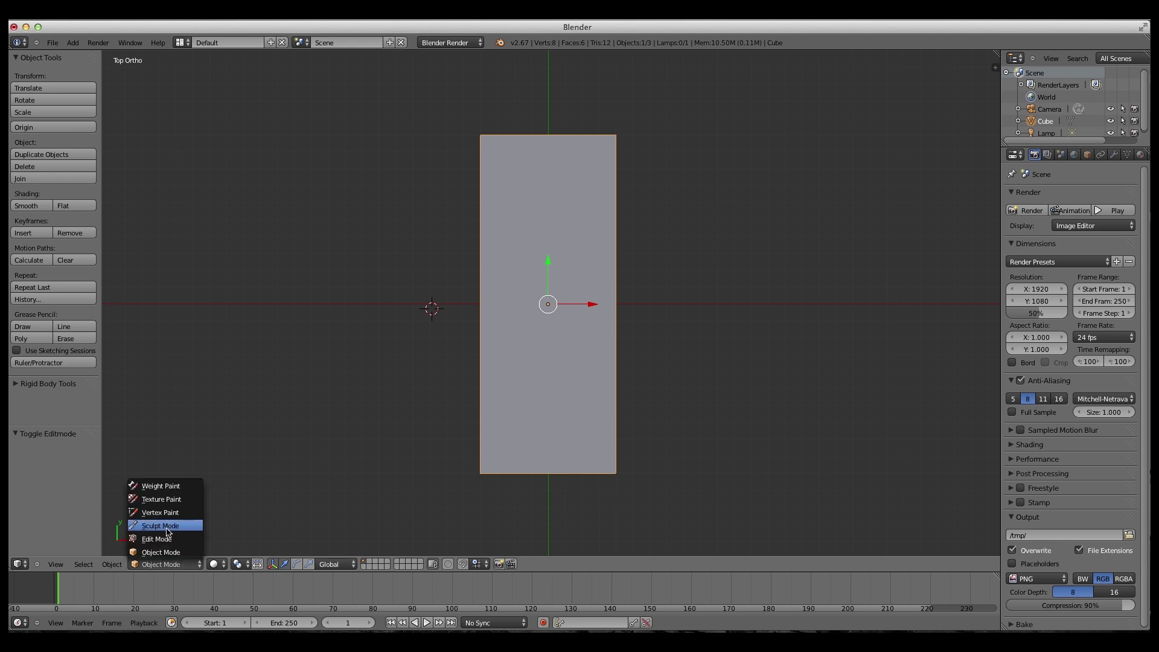
{"action": "left_click", "coordinate": [166, 534]}
{"action": "key", "text": "z"}
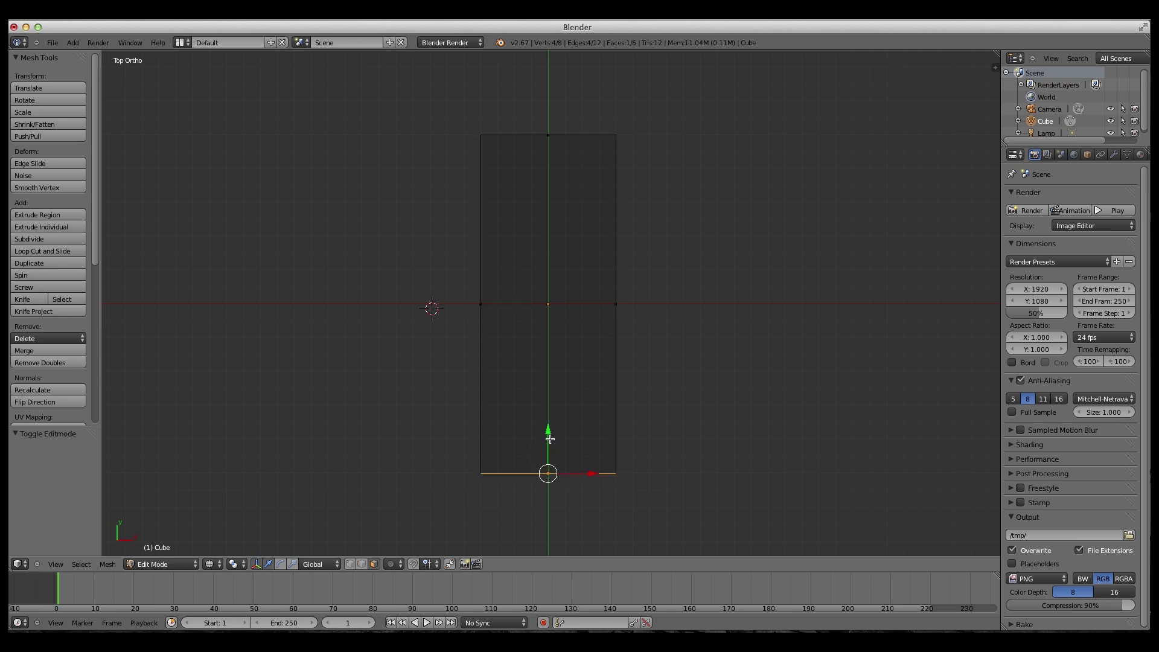
{"action": "left_click_drag", "start_coordinate": [549, 438], "coordinate": [536, 337]}
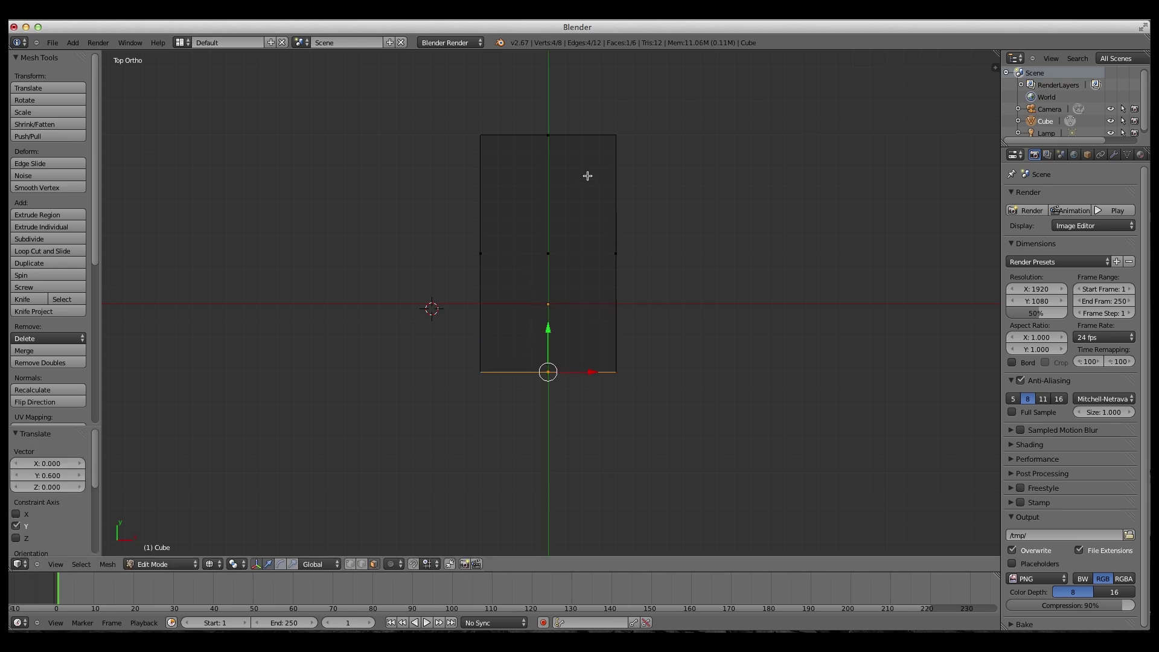
Move the box's back face inward along Y until the top profile is square, and show the object solid in Object Mode.
{"action": "right_click", "coordinate": [569, 155]}
{"action": "left_click_drag", "start_coordinate": [547, 117], "coordinate": [546, 202]}
{"action": "key", "text": "ctrl+z"}
{"action": "key", "text": "Tab"}
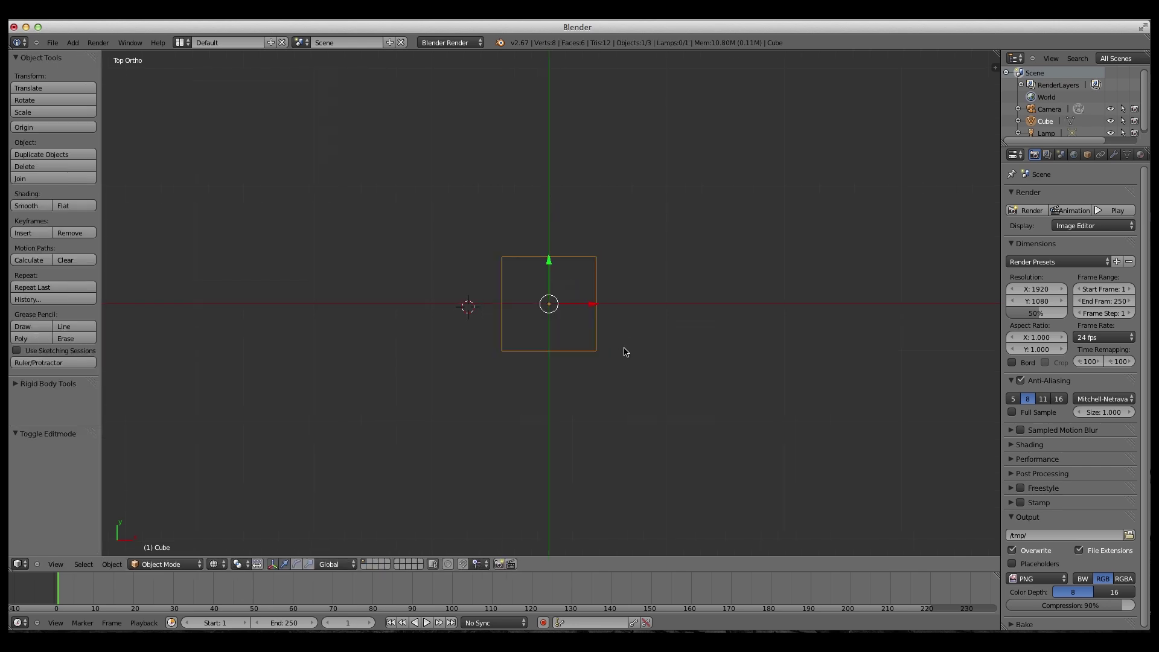
{"action": "mouse_move", "coordinate": [626, 352]}
{"action": "middle_mouse_down"}
{"action": "mouse_move", "coordinate": [665, 259]}
{"action": "mouse_move", "coordinate": [516, 207]}
{"action": "mouse_move", "coordinate": [634, 175]}
{"action": "mouse_move", "coordinate": [608, 233]}
{"action": "mouse_move", "coordinate": [595, 226]}
{"action": "middle_mouse_up"}
{"action": "key", "text": "z"}
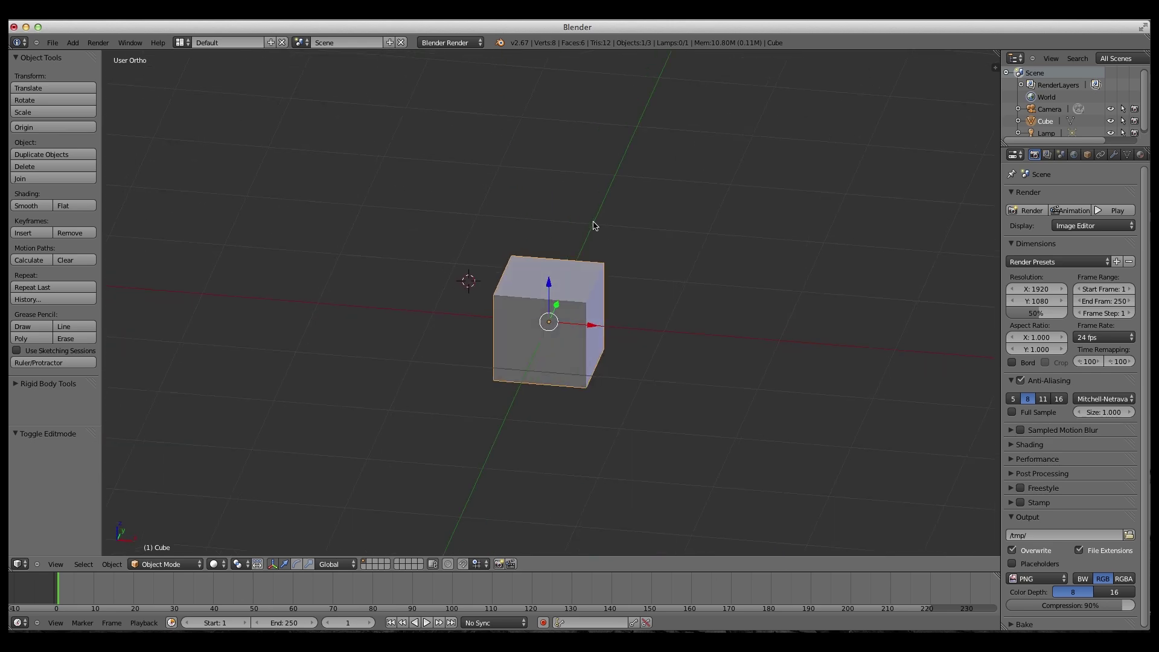
Try rotating the small cube in the front view, and undo the changes back to the full-size cube.
{"action": "key", "text": "KP_1"}
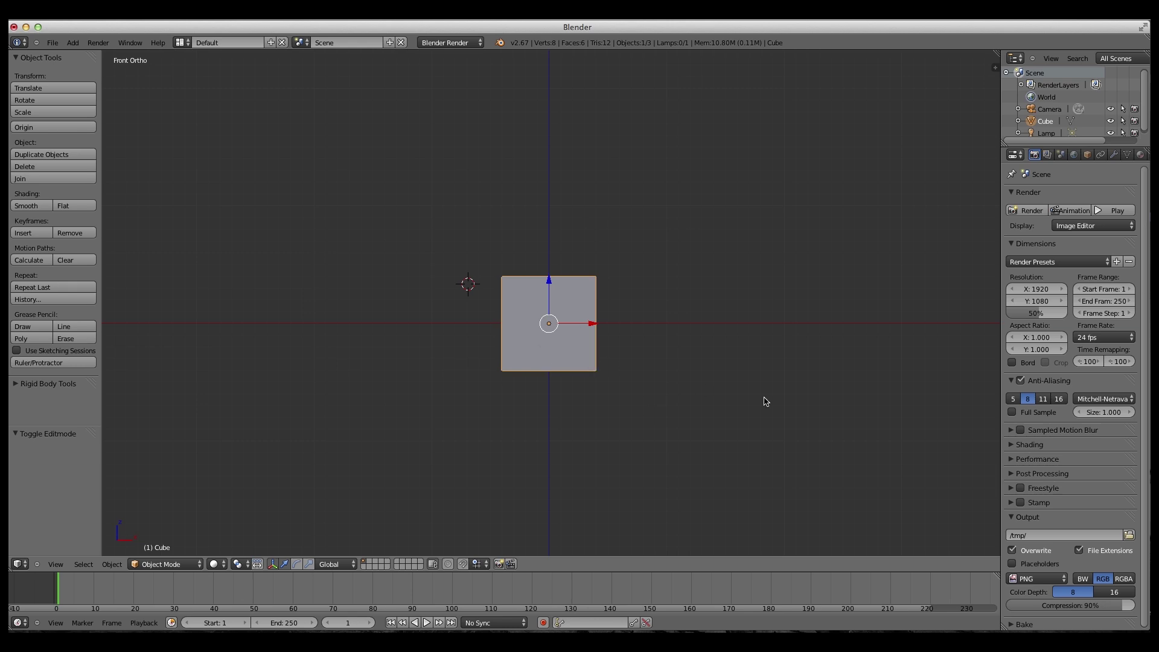
{"action": "key", "text": "r"}
{"action": "left_click", "coordinate": [657, 301]}
{"action": "middle_click_drag", "start_coordinate": [566, 349], "coordinate": [553, 346]}
{"action": "key", "text": "KP_1"}
{"action": "scroll", "coordinate": [581, 317], "scroll_direction": "up", "scroll_amount": 4}
{"action": "scroll", "coordinate": [580, 325], "scroll_direction": "down", "scroll_amount": 2}
{"action": "scroll", "coordinate": [581, 326], "scroll_direction": "up", "scroll_amount": 1}
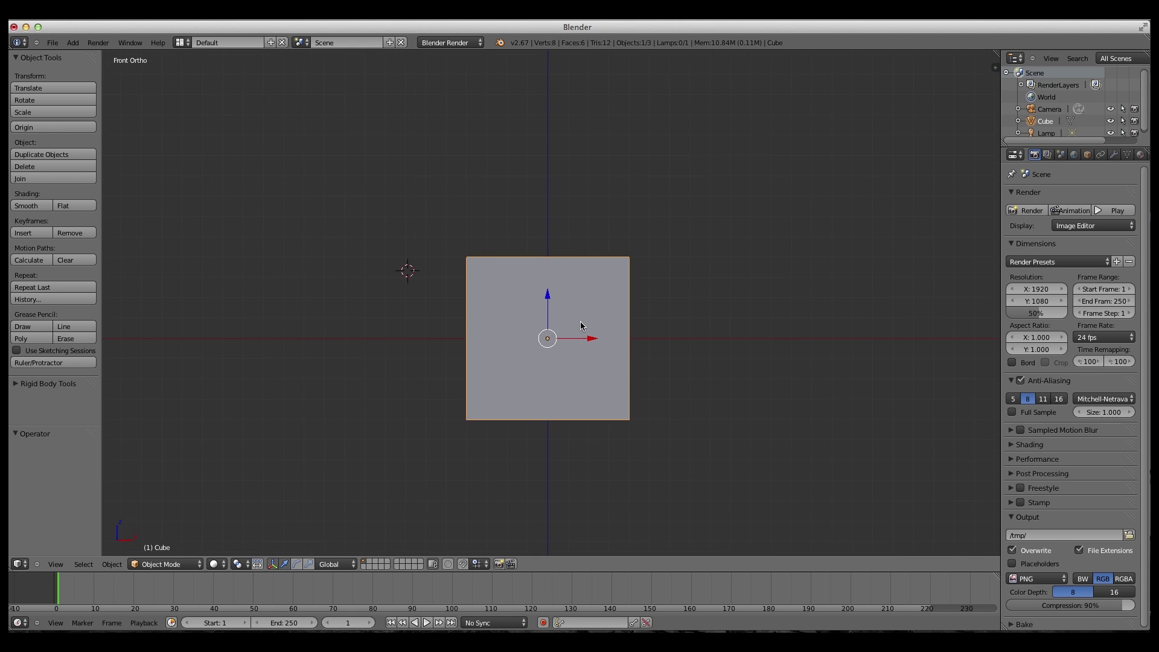
{"action": "key", "text": "ctrl+z"}
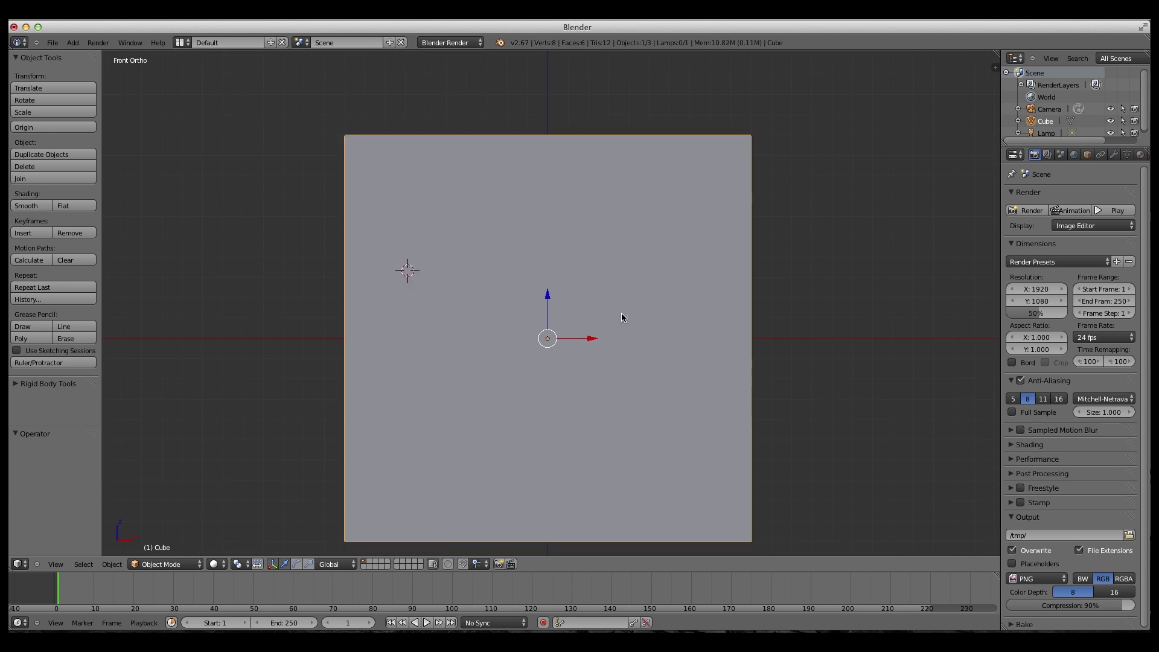
{"action": "scroll", "coordinate": [630, 331], "scroll_direction": "down", "scroll_amount": 3}
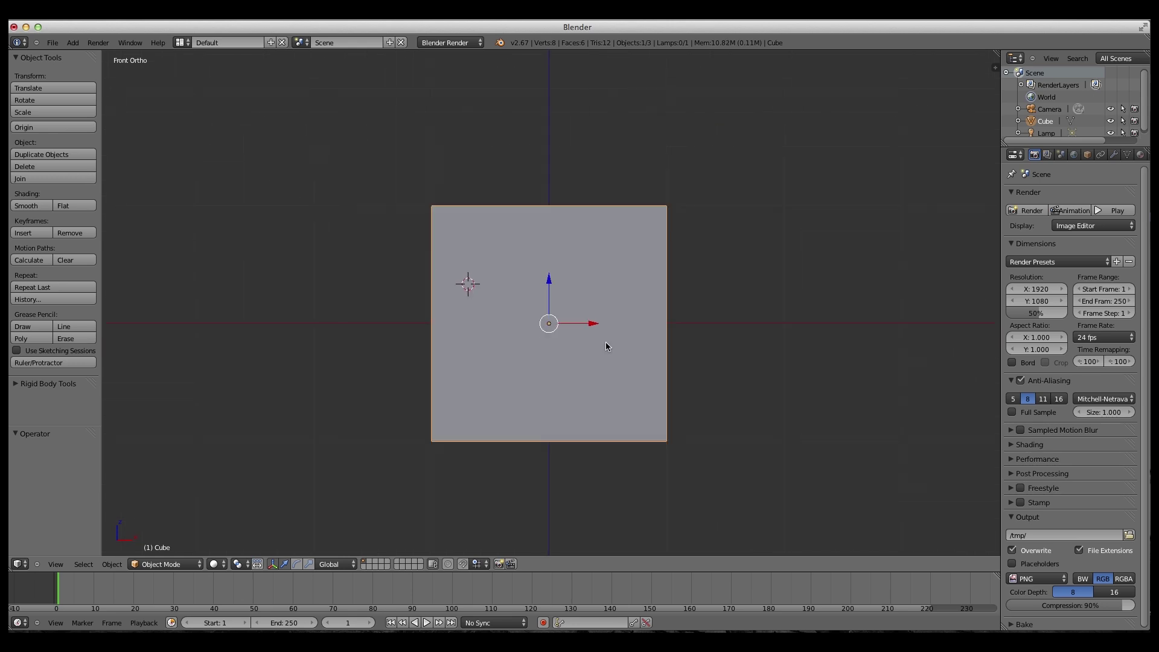
{"action": "scroll", "coordinate": [606, 343], "scroll_direction": "up", "scroll_amount": 1}
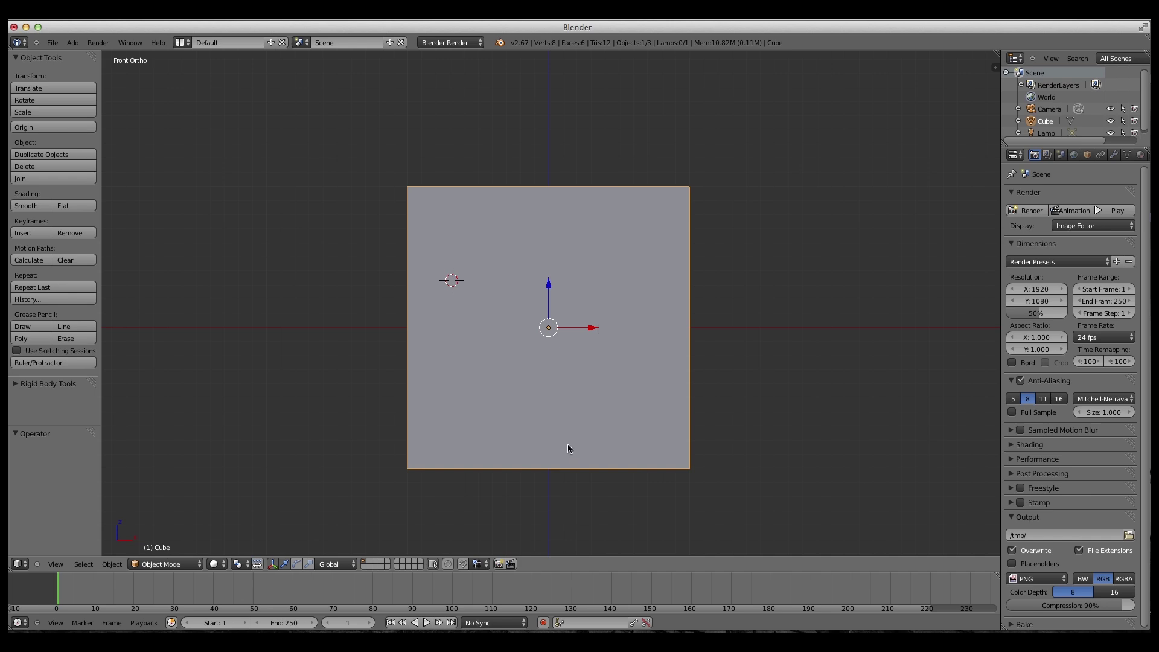
Deselect all of the cube's geometry in Edit Mode and return to Object Mode.
{"action": "key", "text": "Tab"}
{"action": "key", "text": "a"}
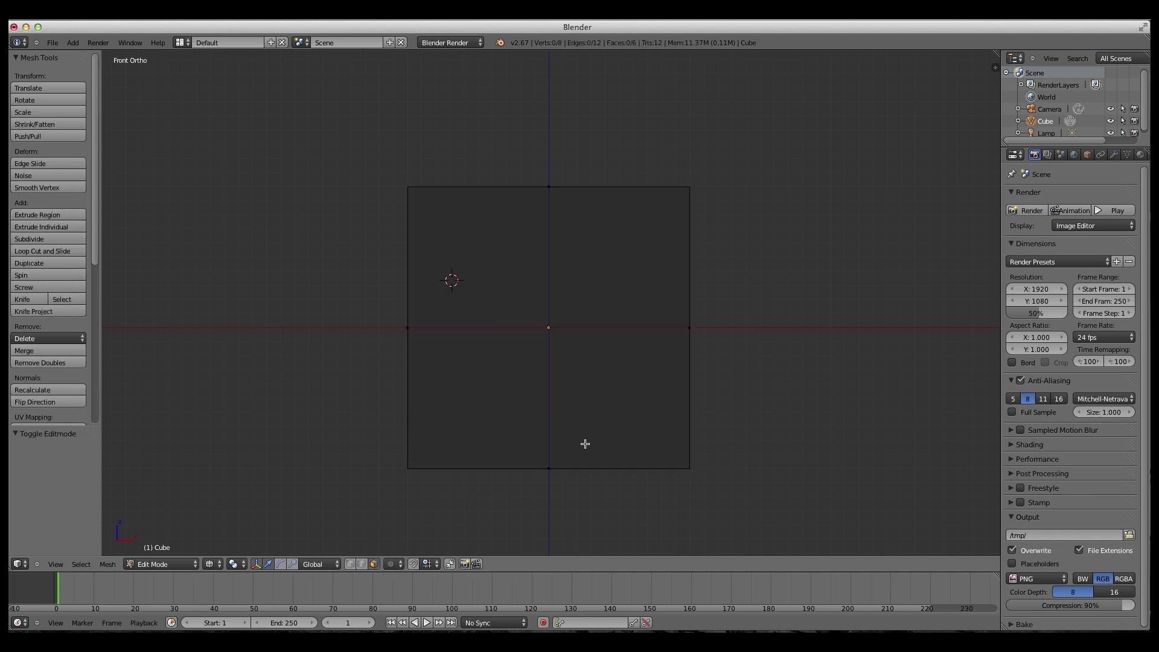
{"action": "scroll", "coordinate": [578, 448], "scroll_direction": "down", "scroll_amount": 2}
{"action": "scroll", "coordinate": [577, 445], "scroll_direction": "up", "scroll_amount": 3}
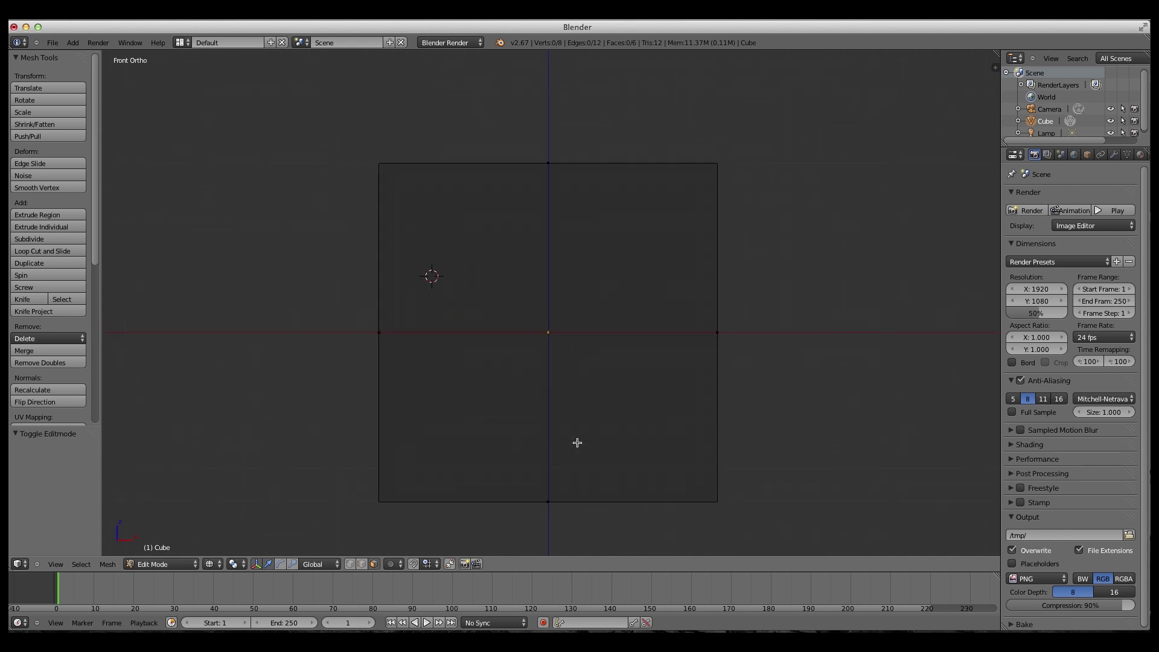
{"action": "scroll", "coordinate": [577, 444], "scroll_direction": "down", "scroll_amount": 3}
{"action": "scroll", "coordinate": [576, 441], "scroll_direction": "up", "scroll_amount": 3}
{"action": "key", "text": "Tab"}
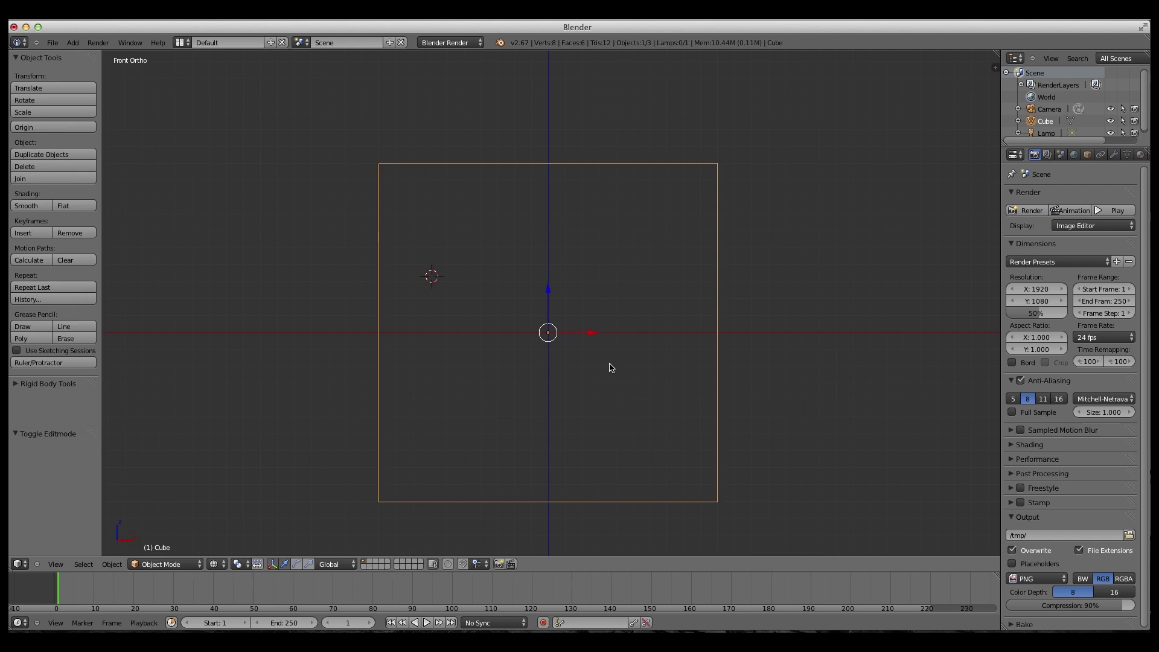
Switch the cube to solid display and back to wireframe.
{"action": "key", "text": "z"}
{"action": "scroll", "coordinate": [610, 365], "scroll_direction": "down", "scroll_amount": 3}
{"action": "scroll", "coordinate": [609, 365], "scroll_direction": "up", "scroll_amount": 3}
{"action": "scroll", "coordinate": [612, 364], "scroll_direction": "down", "scroll_amount": 2}
{"action": "scroll", "coordinate": [615, 372], "scroll_direction": "up", "scroll_amount": 2}
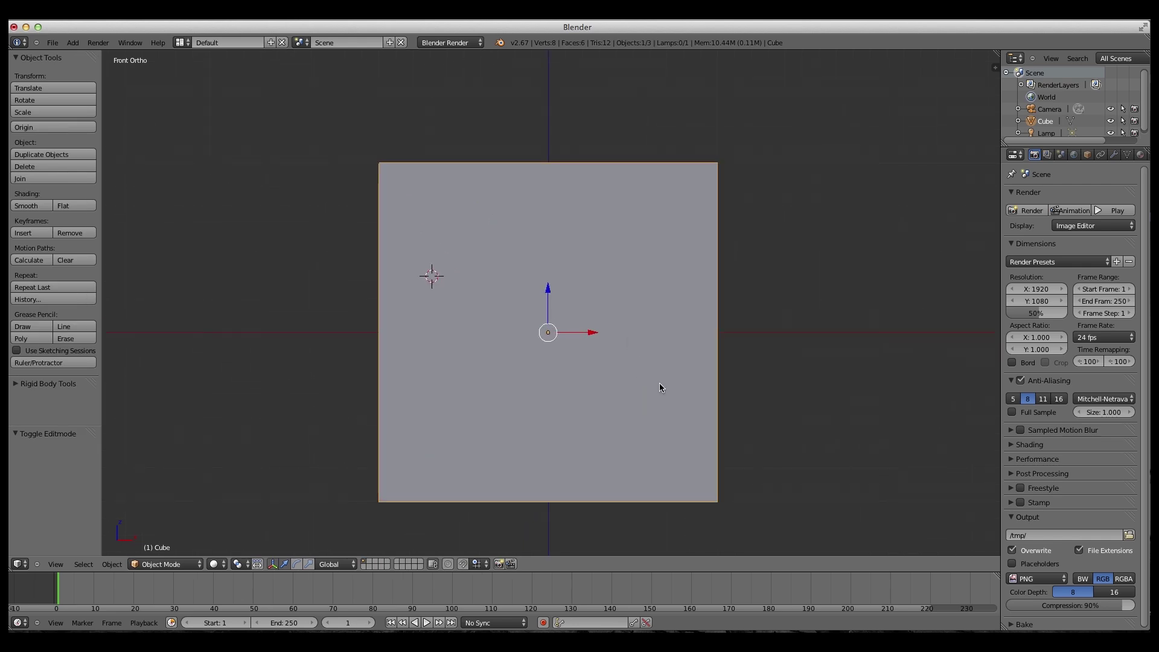
{"action": "key", "text": "z"}
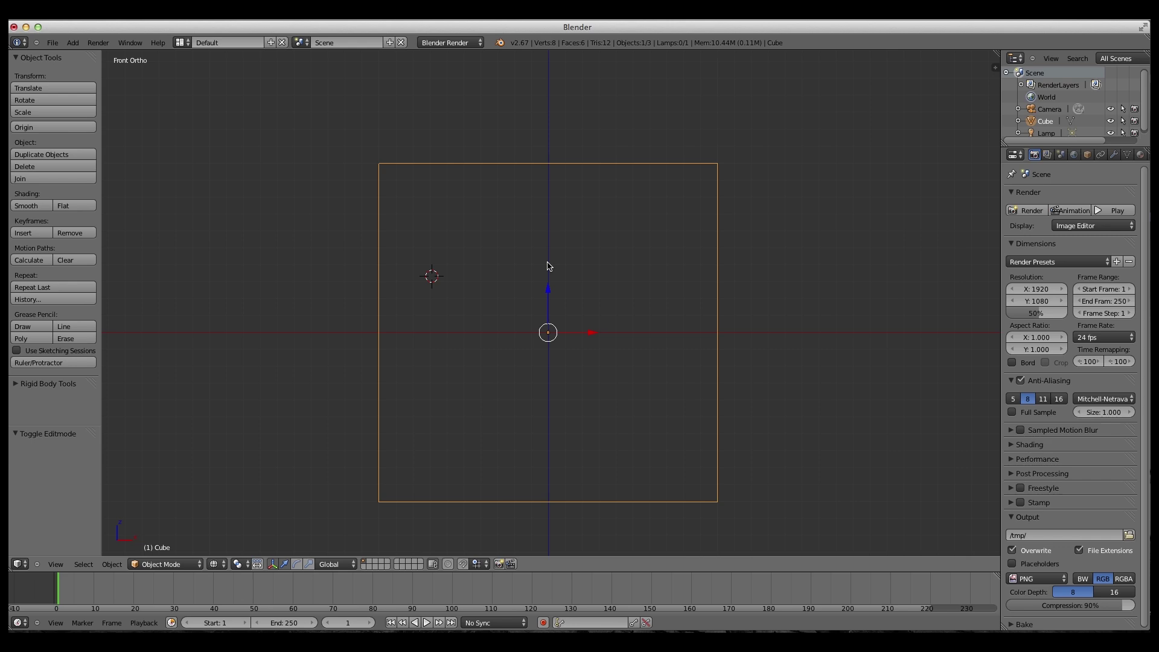
Move the whole cube by -0.6 along the X axis and back by 0.6.
{"action": "key", "text": "g"}
{"action": "key", "text": "x"}
{"action": "left_click", "coordinate": [474, 336]}
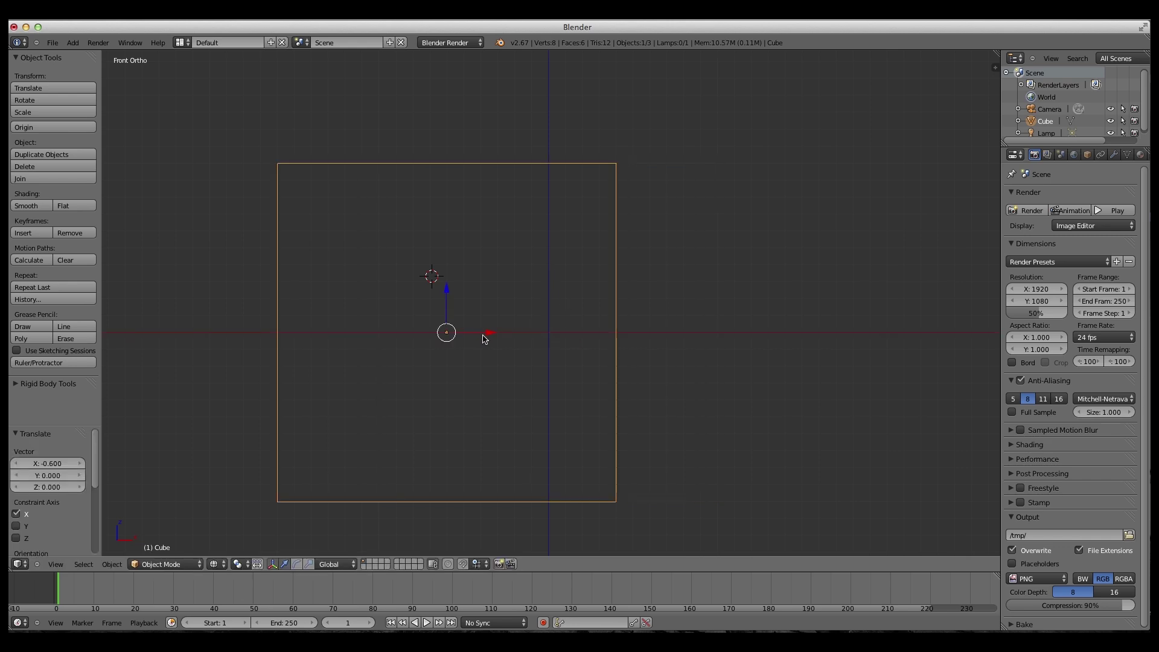
{"action": "key", "text": "g"}
{"action": "key", "text": "x"}
{"action": "left_click", "coordinate": [582, 339]}
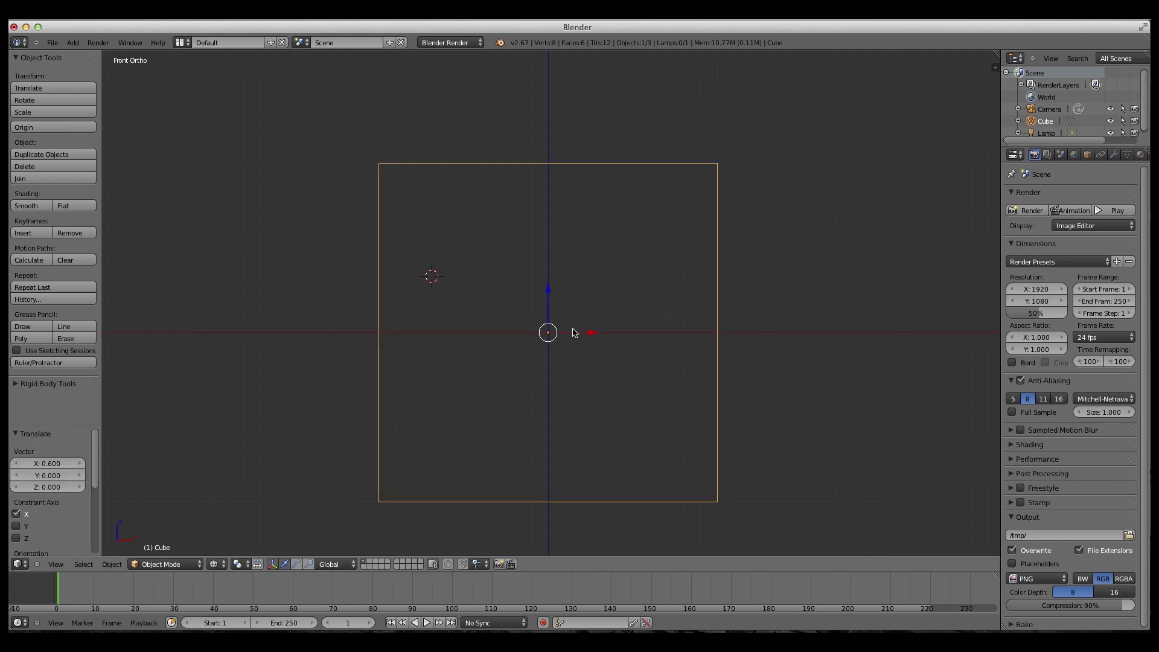
Try moving the cube without an axis constraint in the front view, and undo the move.
{"action": "key", "text": "g"}
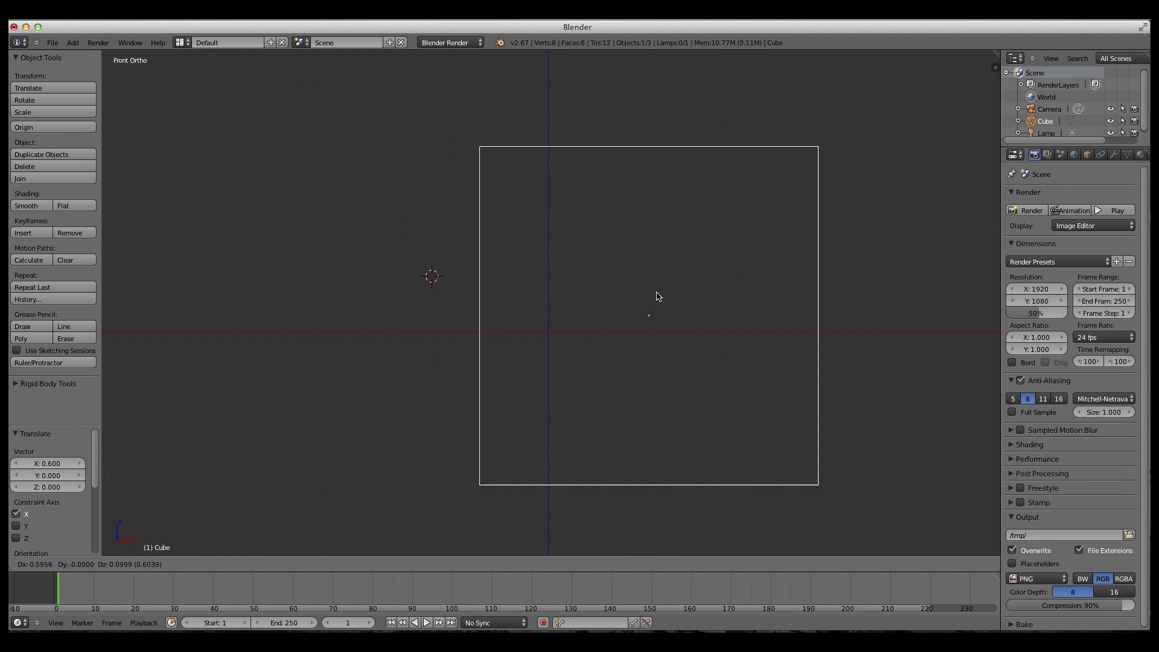
{"action": "left_click", "coordinate": [545, 320]}
{"action": "key", "text": "ctrl+z"}
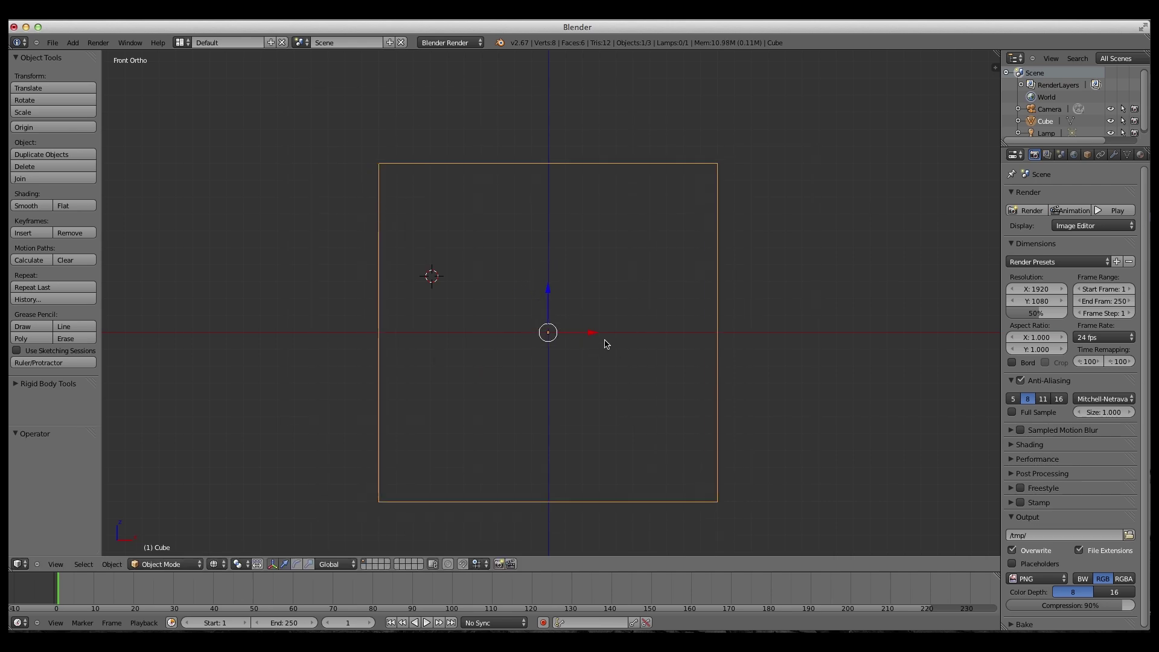
Move the cube freely by about -0.03 in X and -0.02 in Z, and snap the selection back to the grid.
{"action": "key", "text": "g"}
{"action": "left_click", "coordinate": [550, 323]}
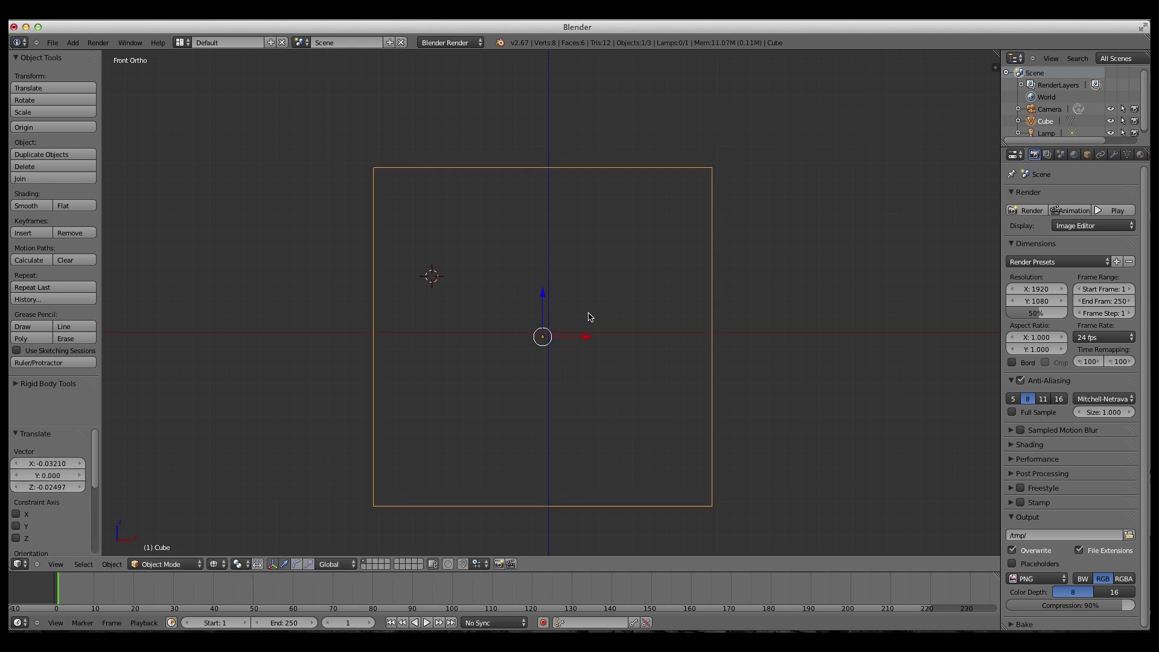
{"action": "key", "text": "shift+s"}
{"action": "left_click", "coordinate": [589, 316]}
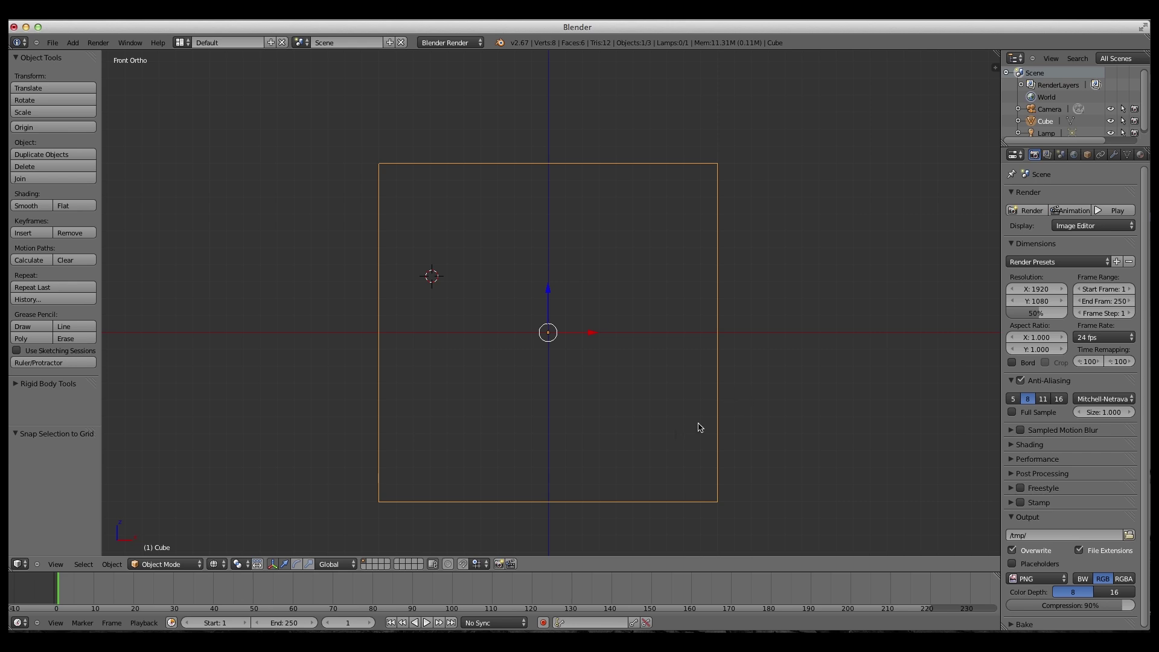
Scale the whole cube down uniformly to about 0.4 of its size in Object Mode.
{"action": "key", "text": "s"}
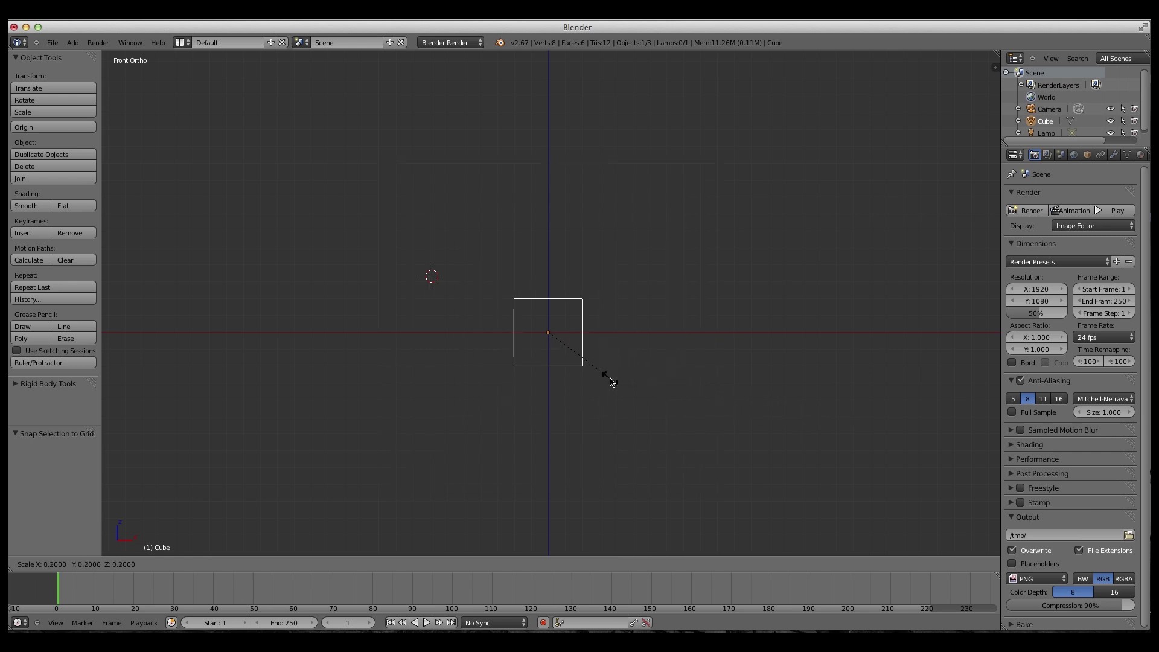
{"action": "left_click", "coordinate": [644, 382]}
{"action": "key", "text": "Tab"}
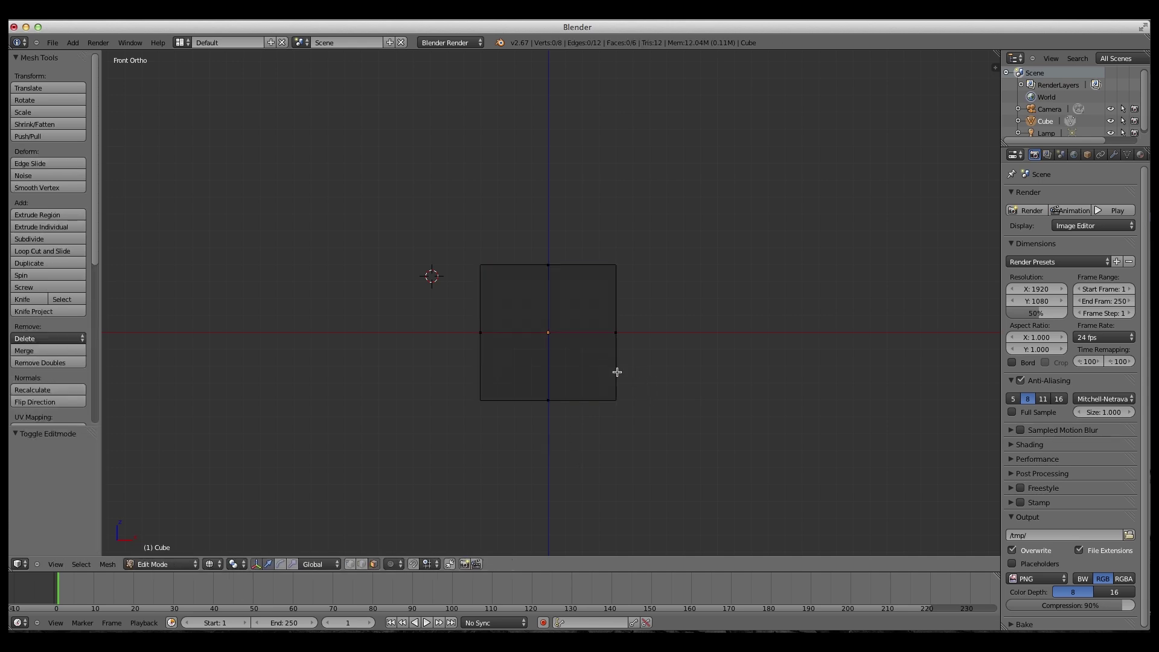
{"action": "key", "text": "Tab"}
Display the scaled cube as solid and examine it from several sides.
{"action": "middle_click_drag", "start_coordinate": [622, 380], "coordinate": [765, 491]}
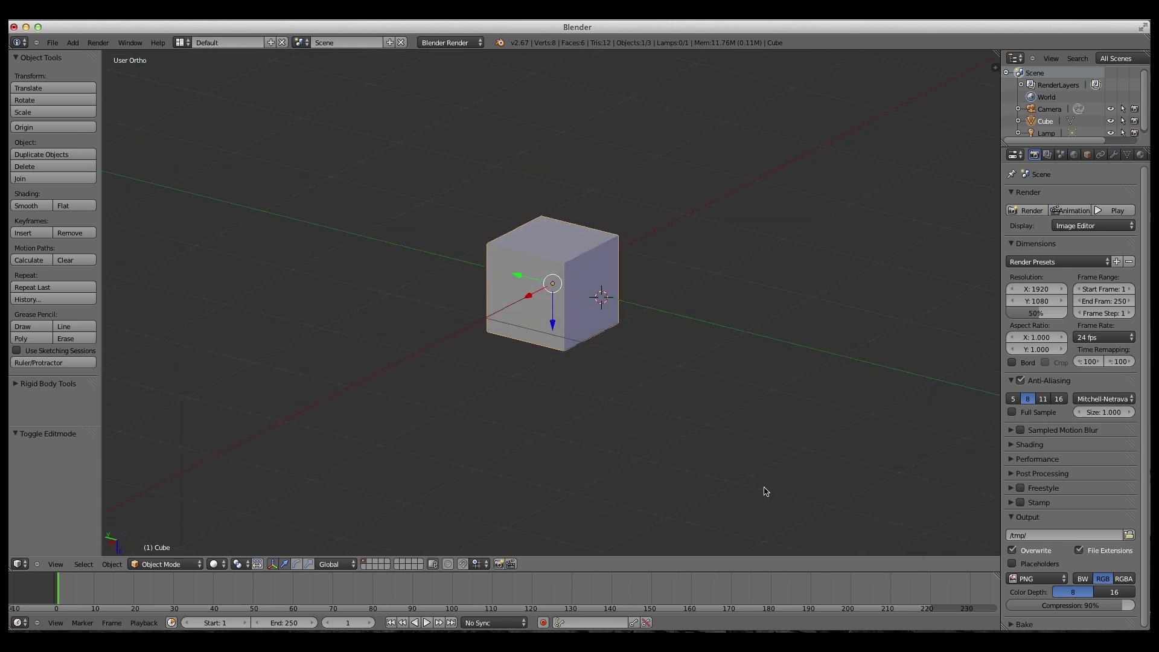
{"action": "middle_click_drag", "start_coordinate": [516, 339], "coordinate": [551, 181]}
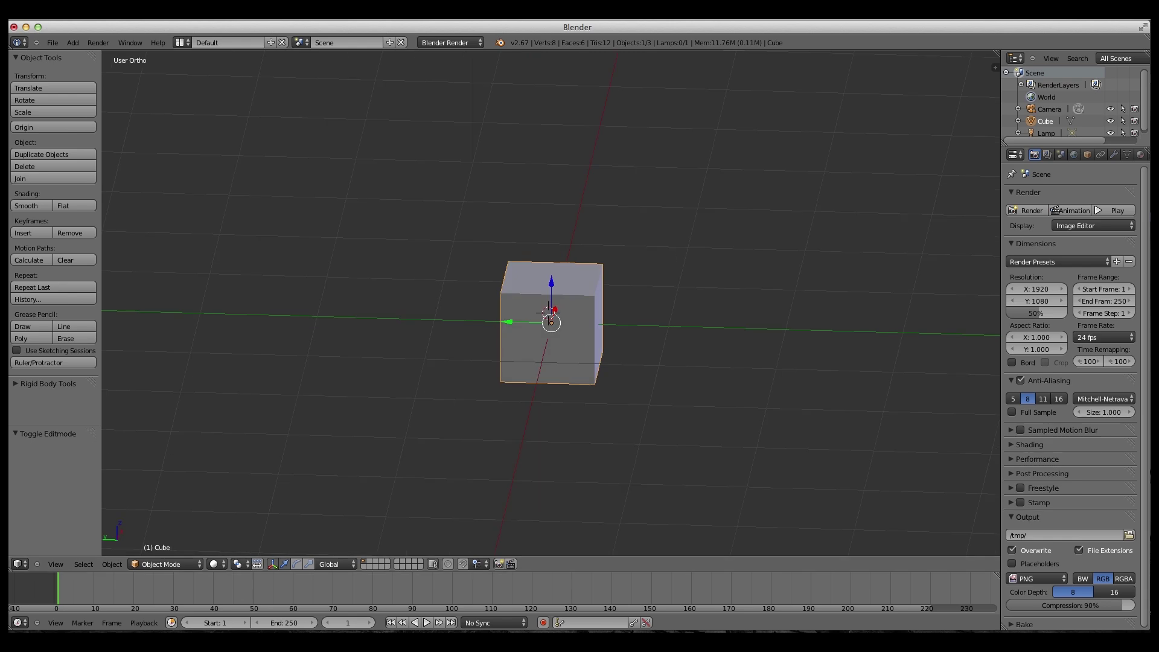
{"action": "middle_click_drag", "start_coordinate": [585, 416], "coordinate": [508, 387]}
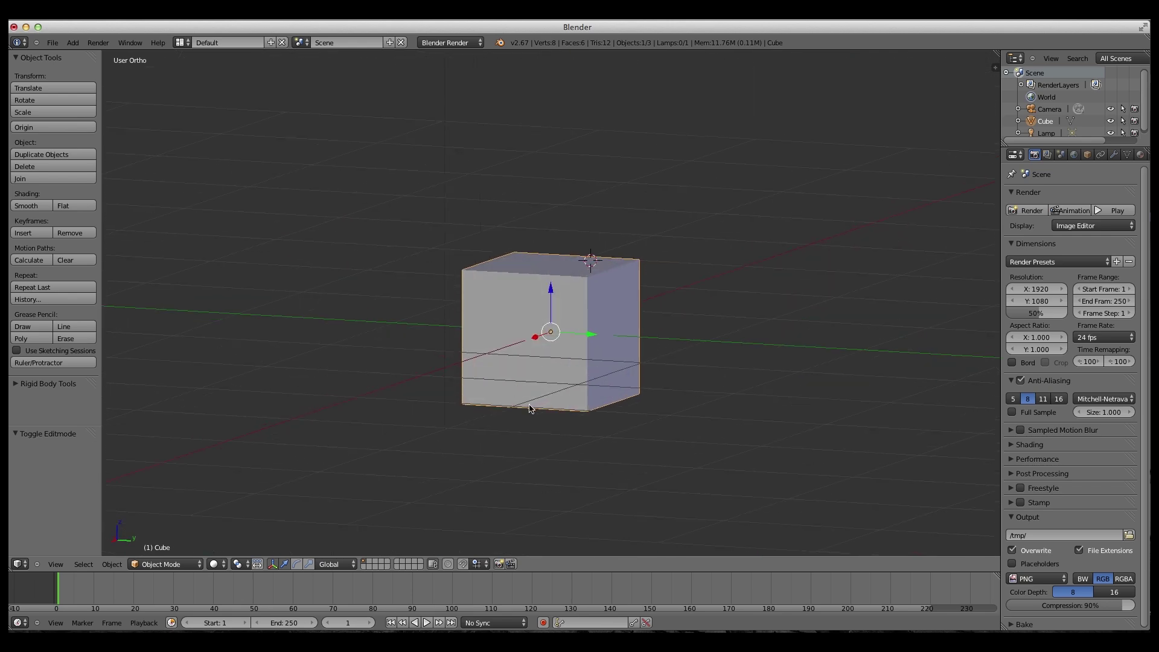
{"action": "middle_click_drag", "start_coordinate": [569, 280], "coordinate": [557, 329]}
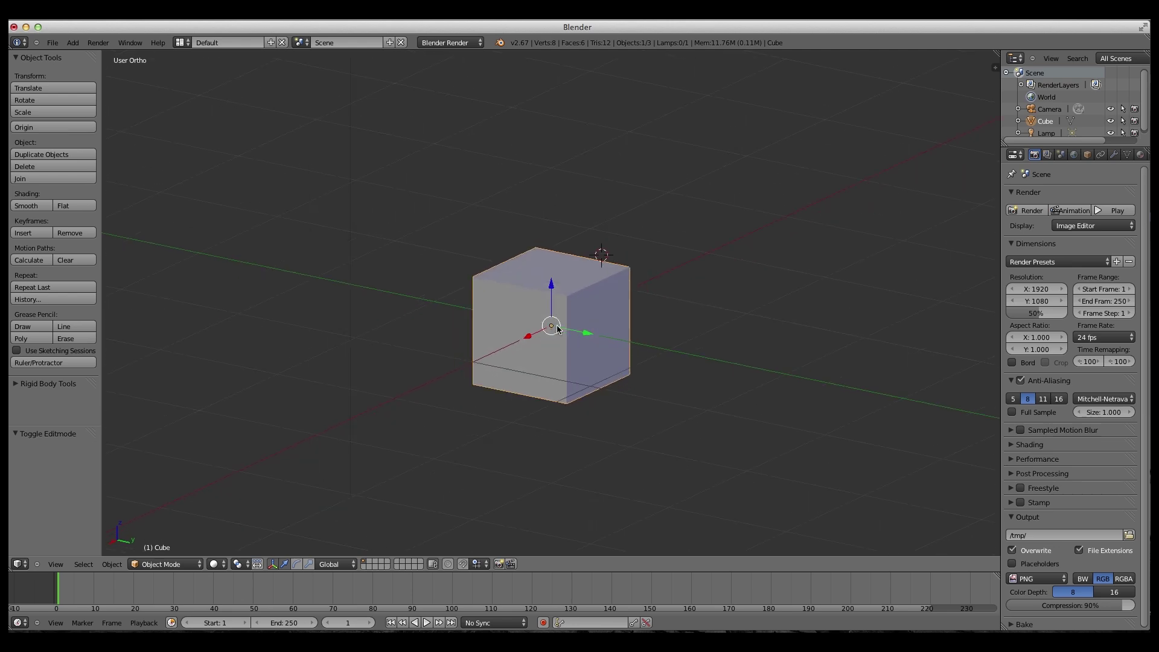
{"action": "scroll", "coordinate": [558, 329], "scroll_direction": "up", "scroll_amount": 2}
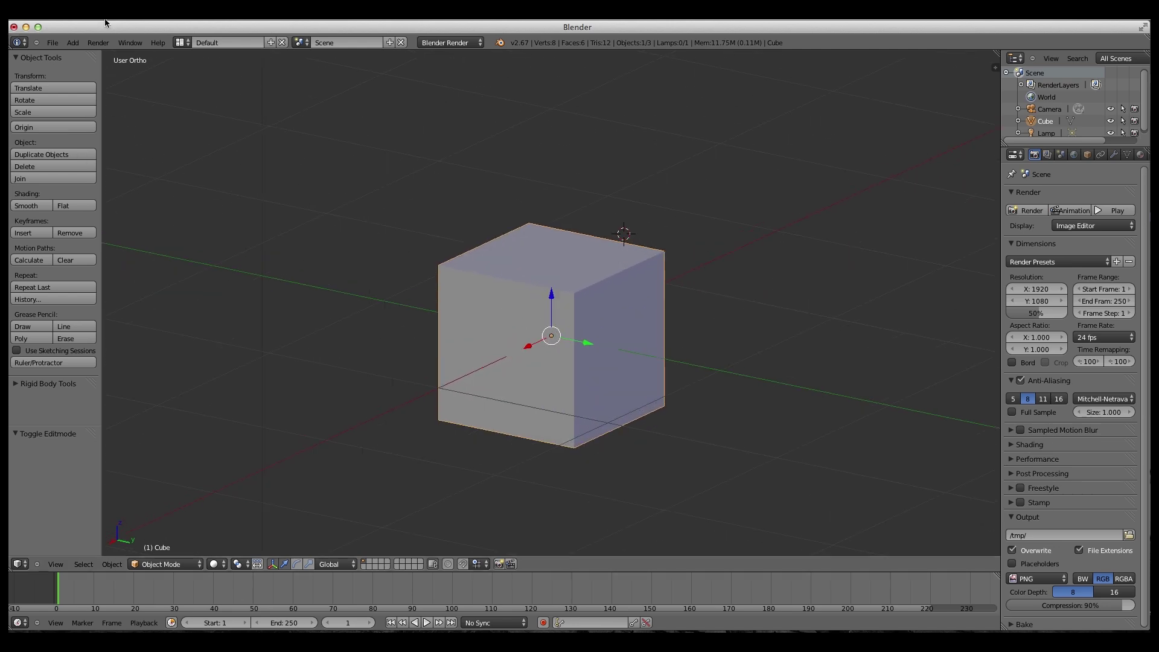